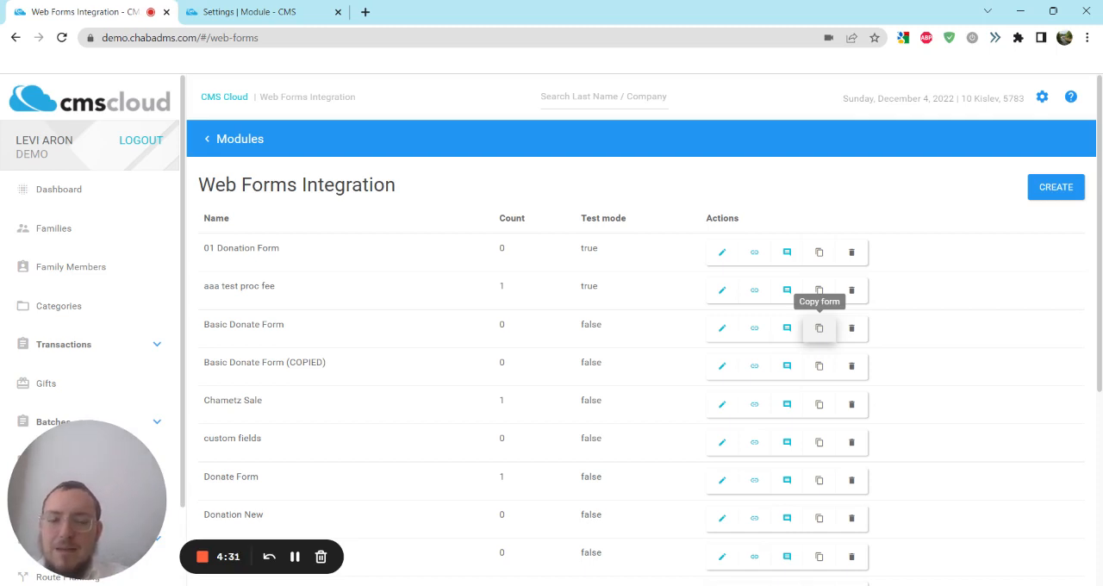
Step: Copy the Basic Donate Form and add a Guest Reservation group above the copy's Contact Information section
click(819, 332)
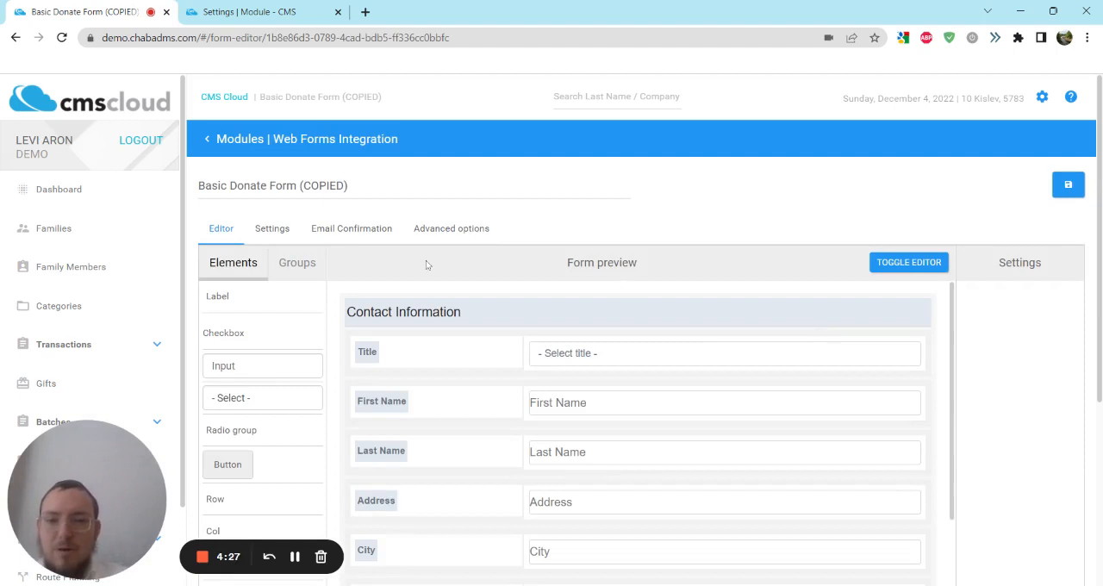
scroll(458, 288, down, 3)
scroll(436, 307, down, 1)
scroll(412, 327, up, 4)
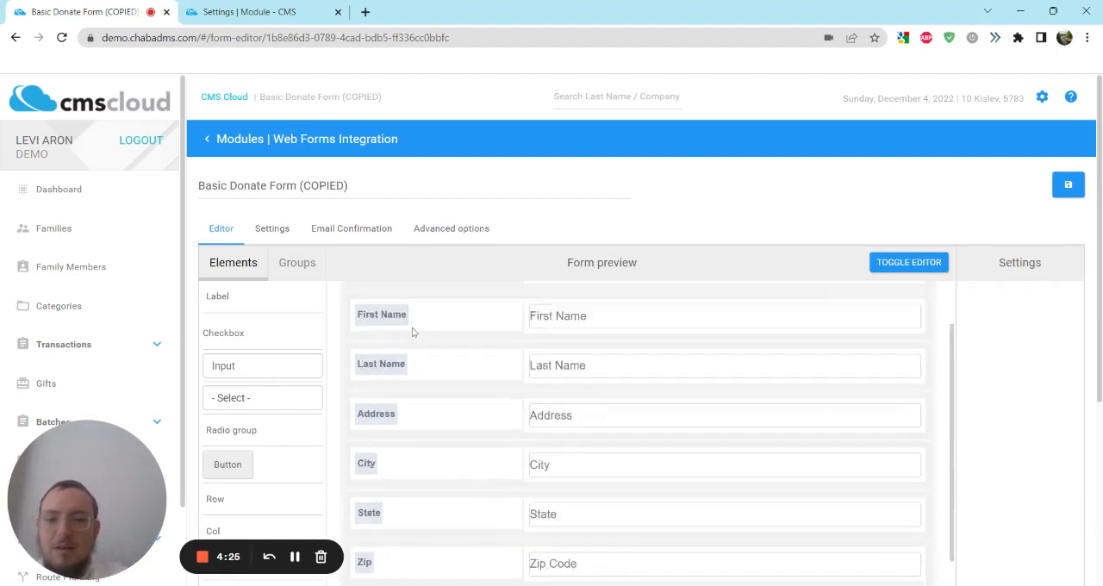
click(310, 263)
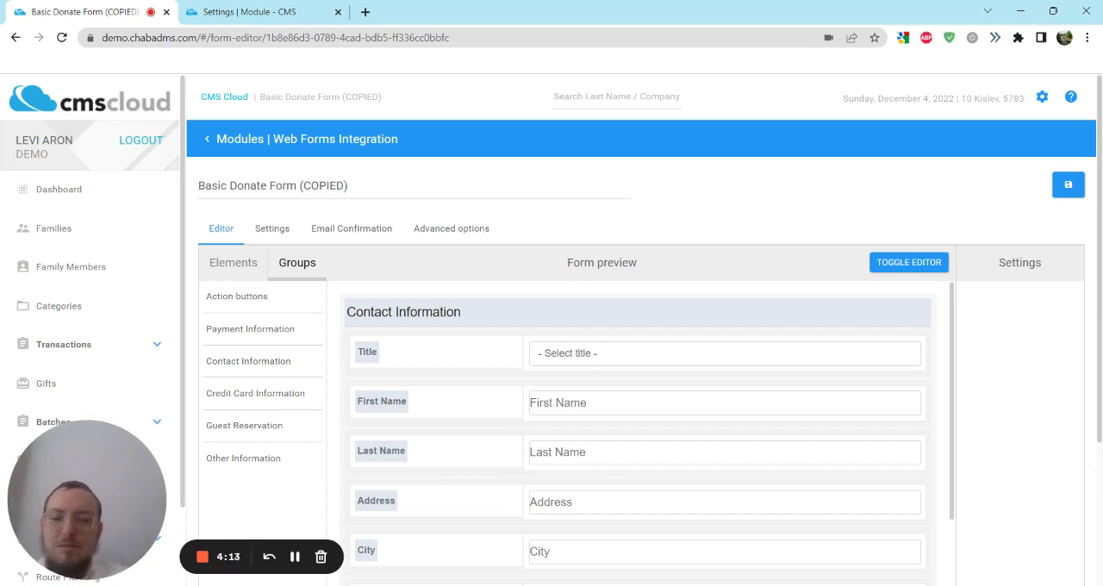
drag(262, 435, 402, 314)
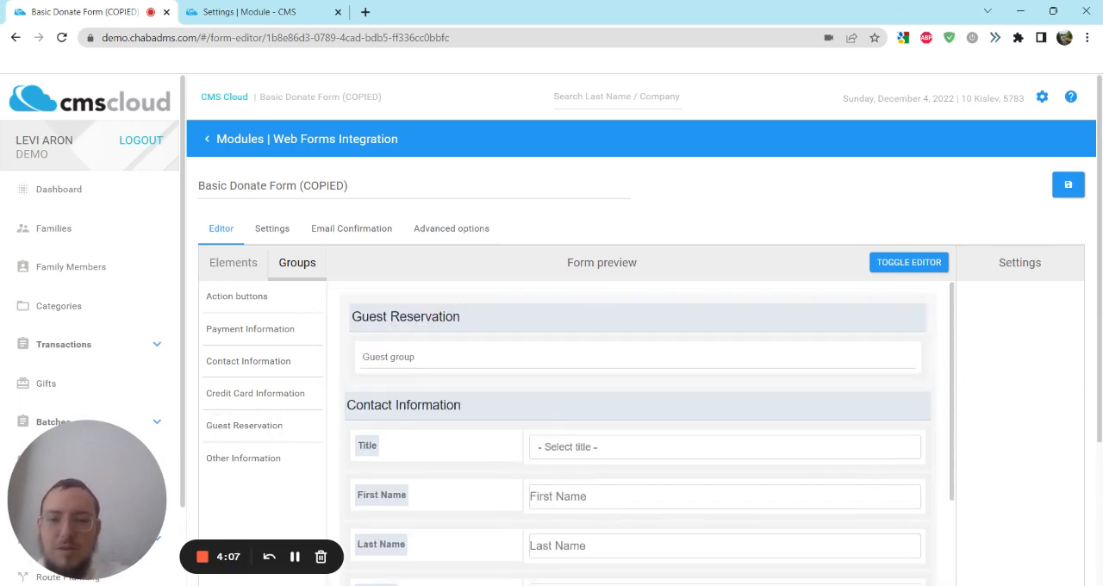
Step: Change the Guest Reservation heading text to "Chanukah on Ice Reservation"
click(413, 316)
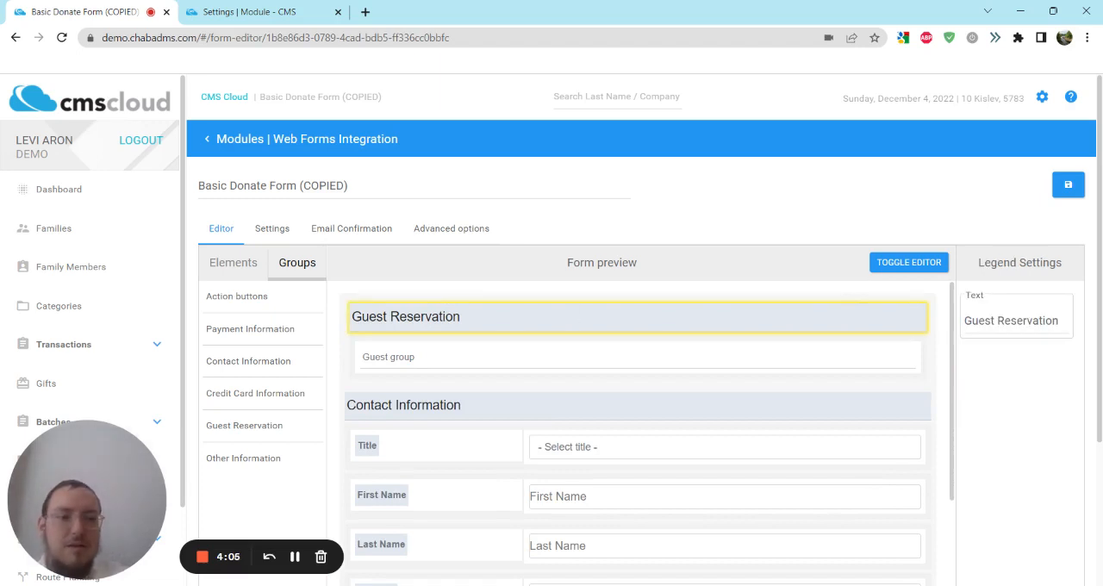
click(992, 320)
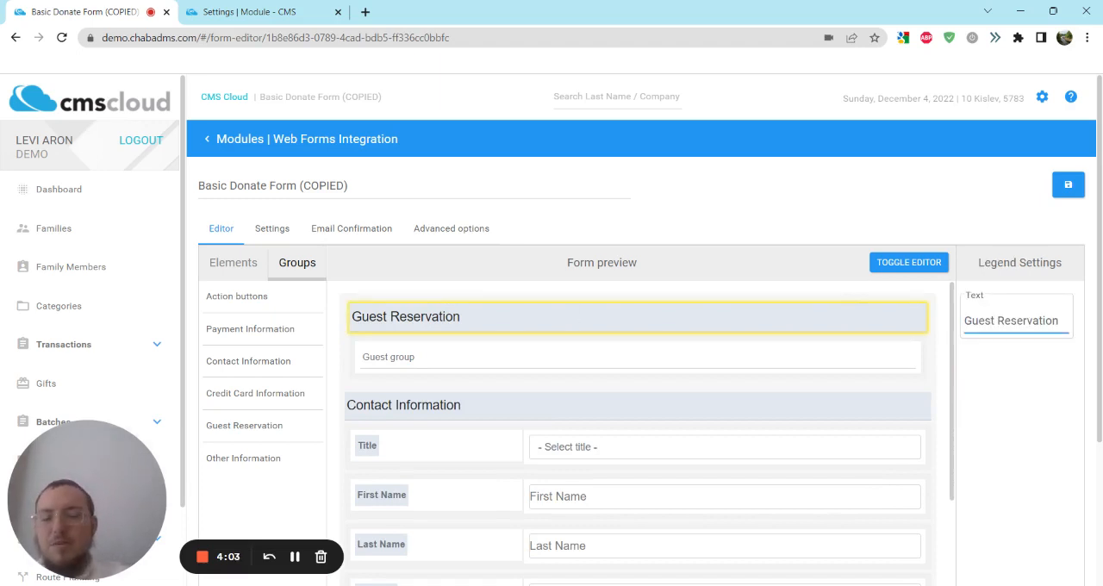
text(\)
key(BackSpace)
key(BackSpace)
key(BackSpace)
key(BackSpace)
key(BackSpace)
key(BackSpace)
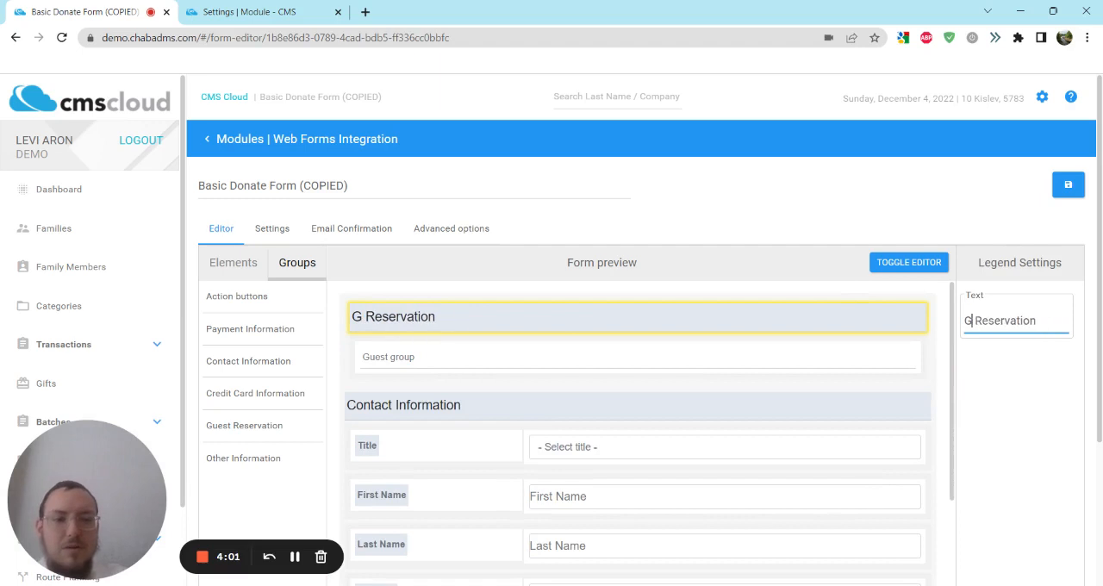
text(Chanukah)
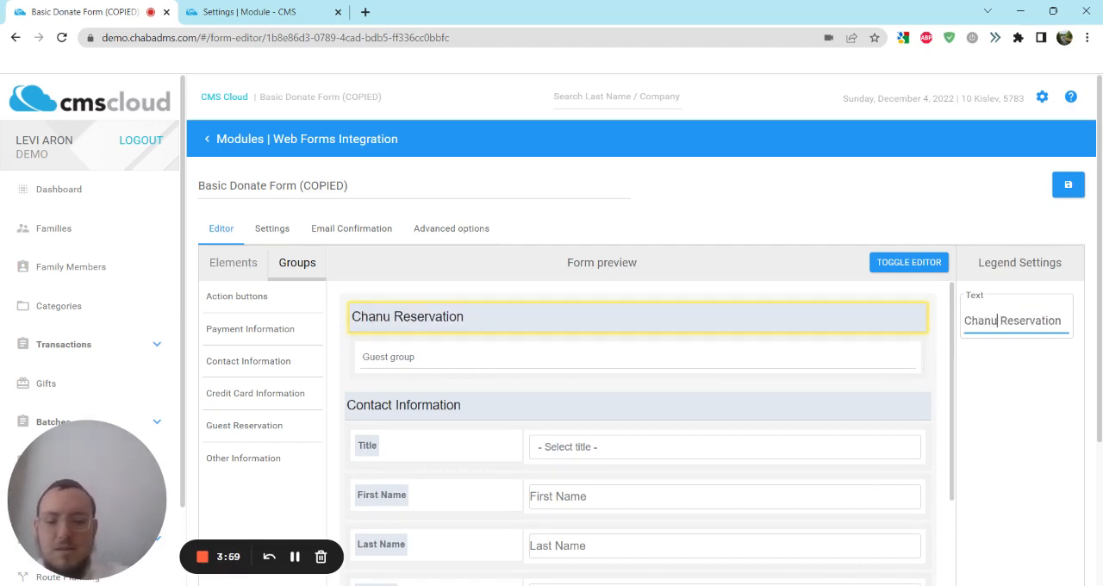
text( on)
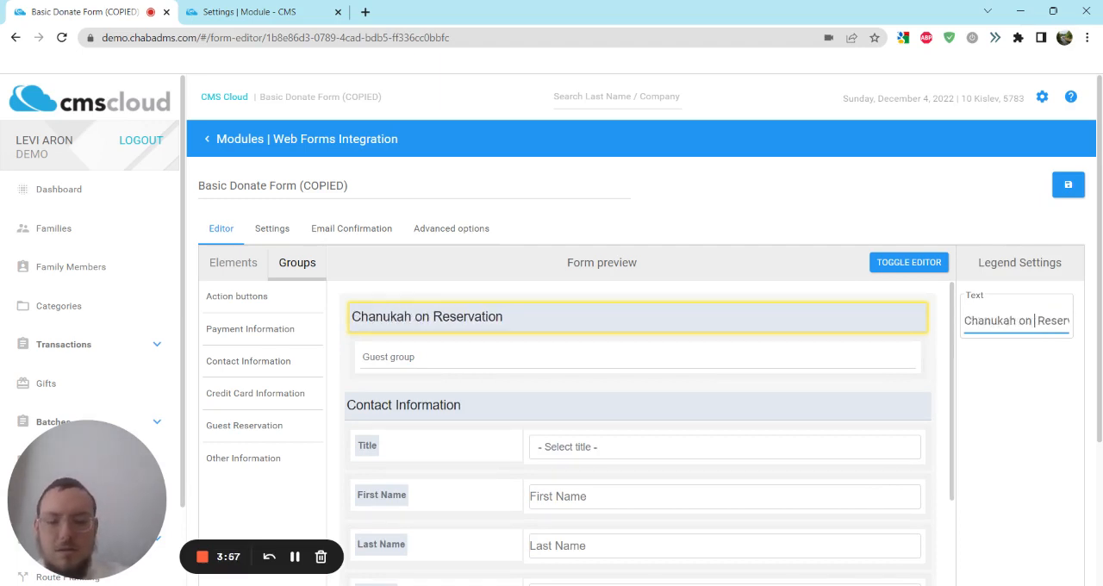
text( Ice)
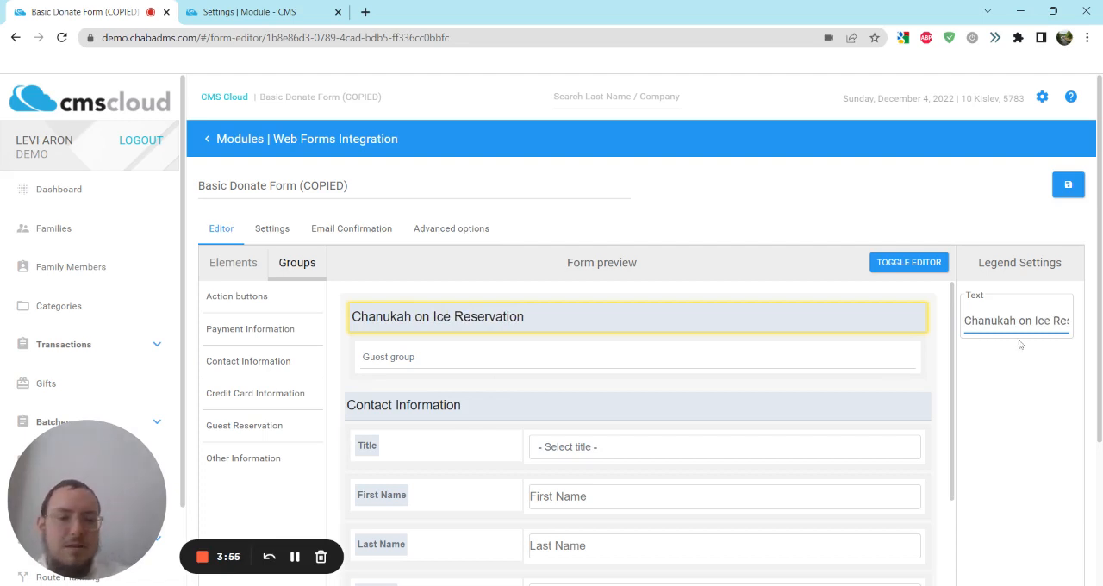
click(1026, 350)
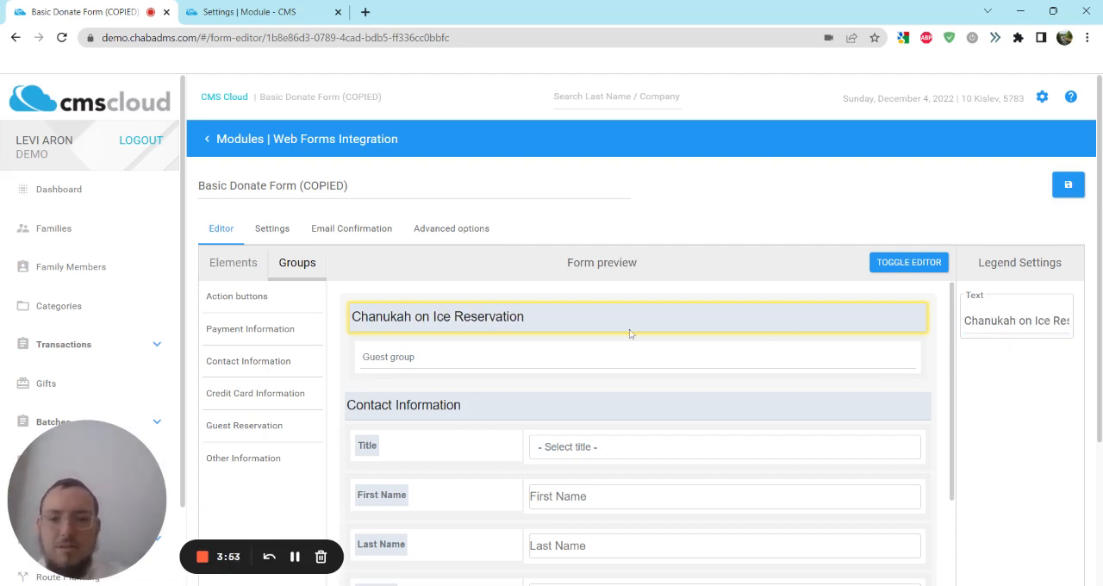
Step: Make the guest group field under the reservation heading required
click(591, 360)
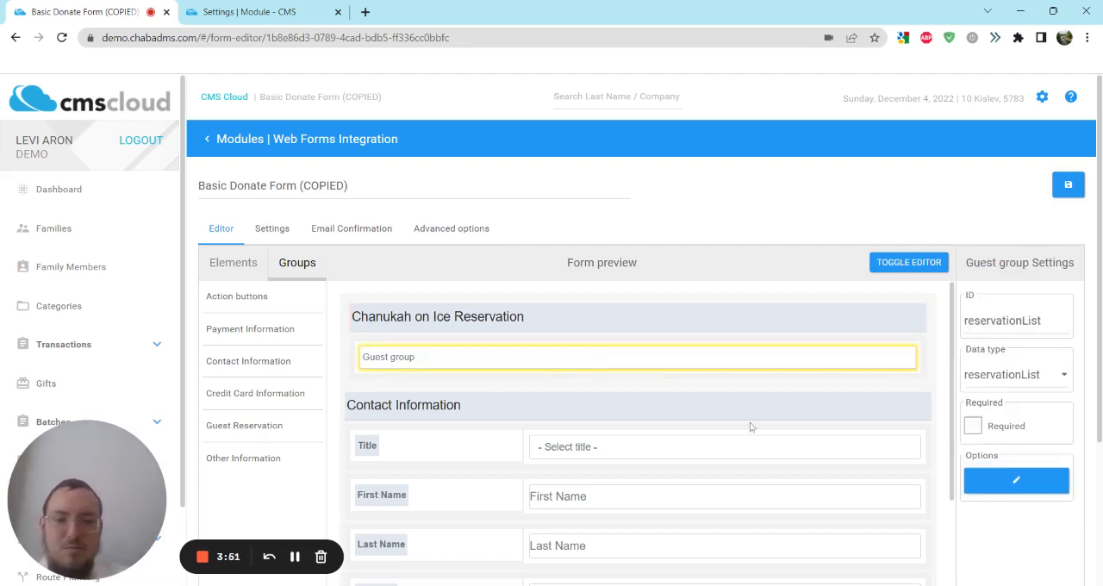
click(975, 429)
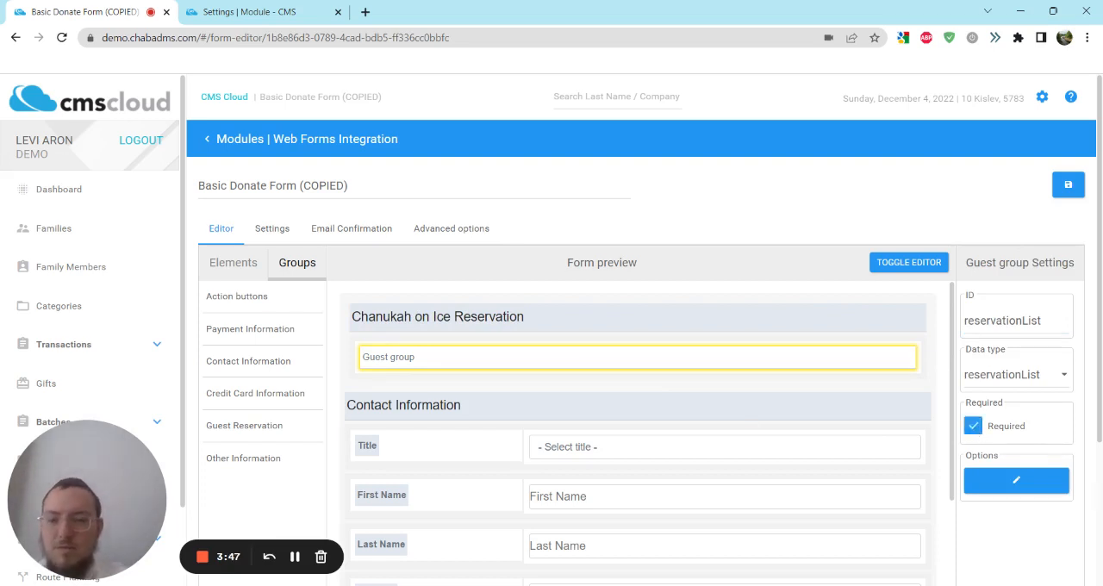
Step: Look through the event subcategories offered in the guest group's options, then close the options without choosing one
click(1017, 481)
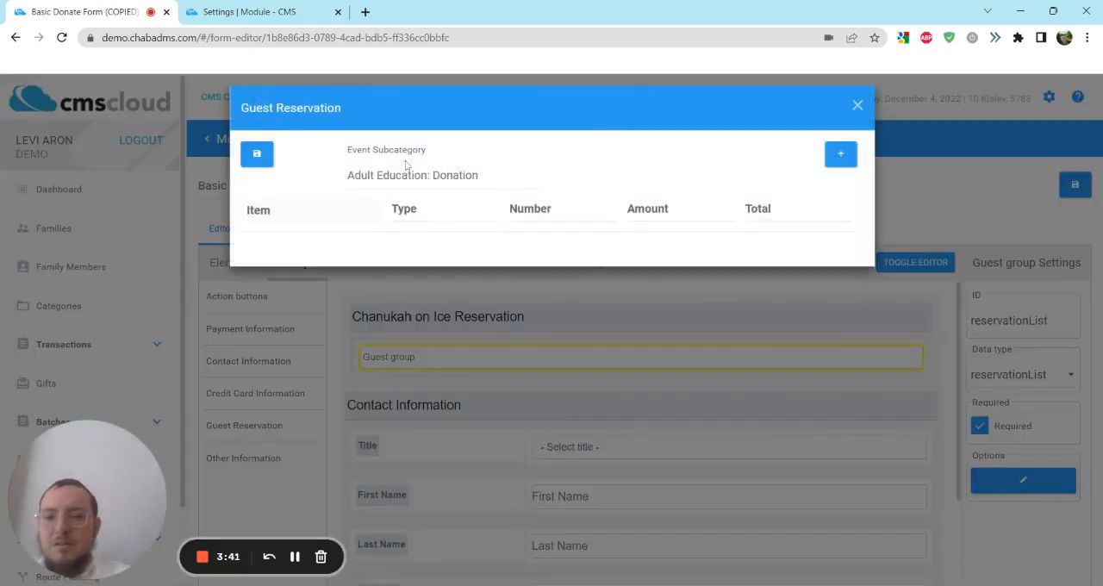
click(485, 180)
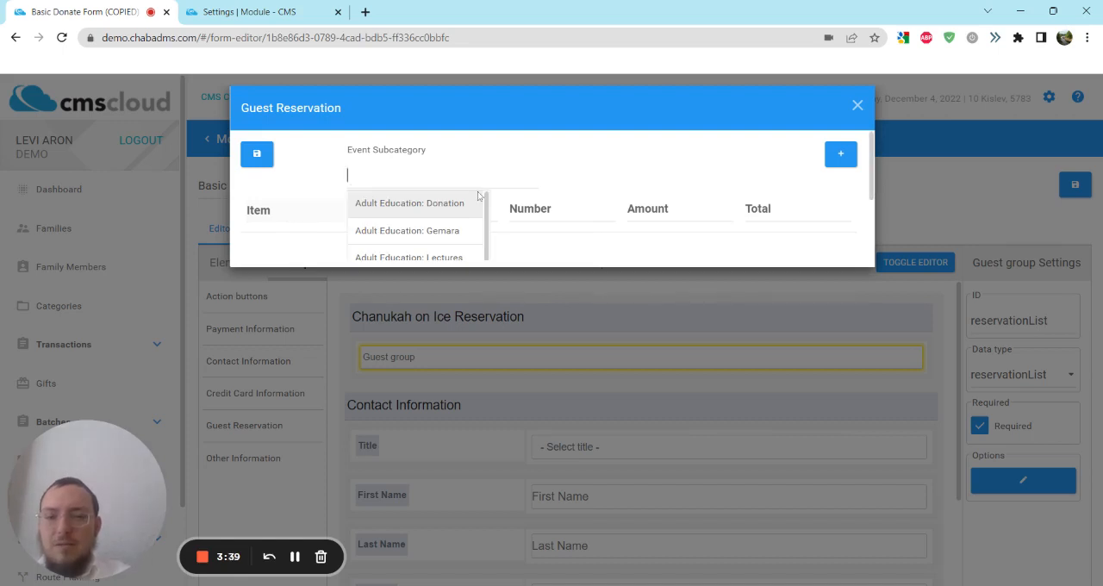
scroll(463, 222, down, 5)
scroll(462, 224, down, 3)
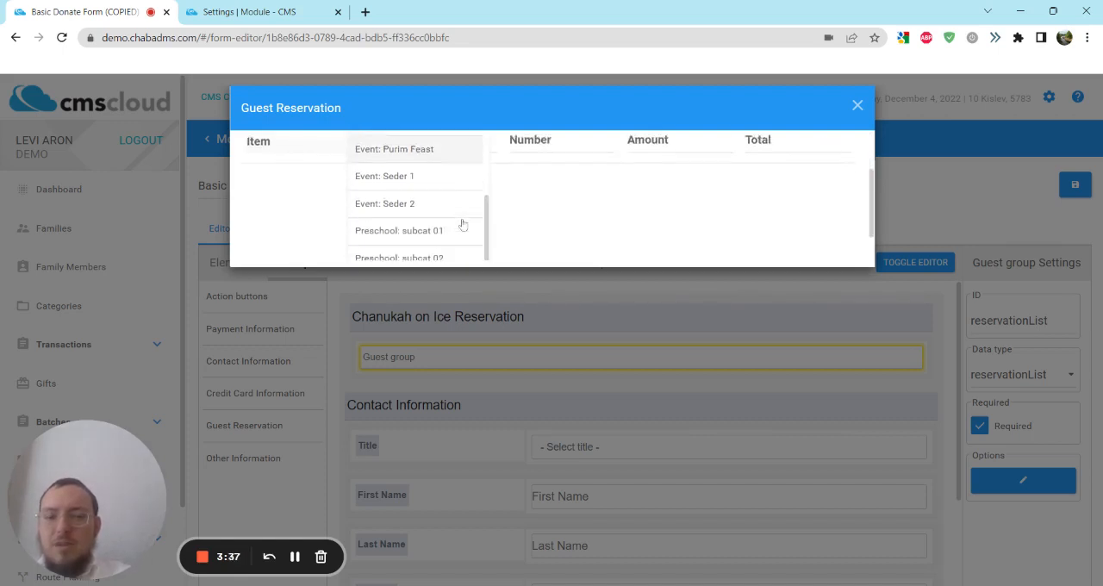
scroll(463, 225, up, 10)
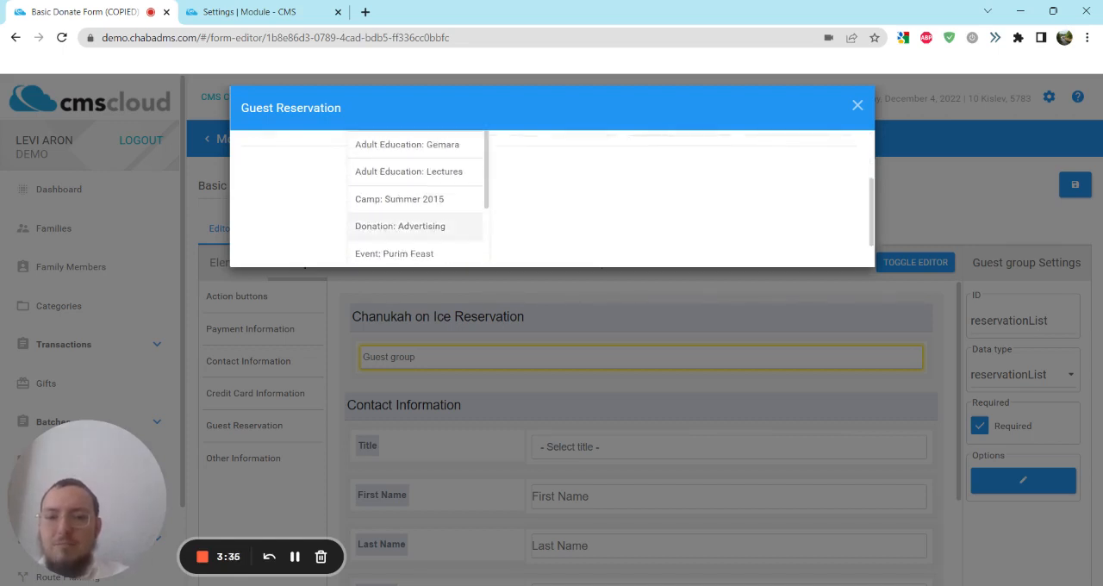
click(617, 164)
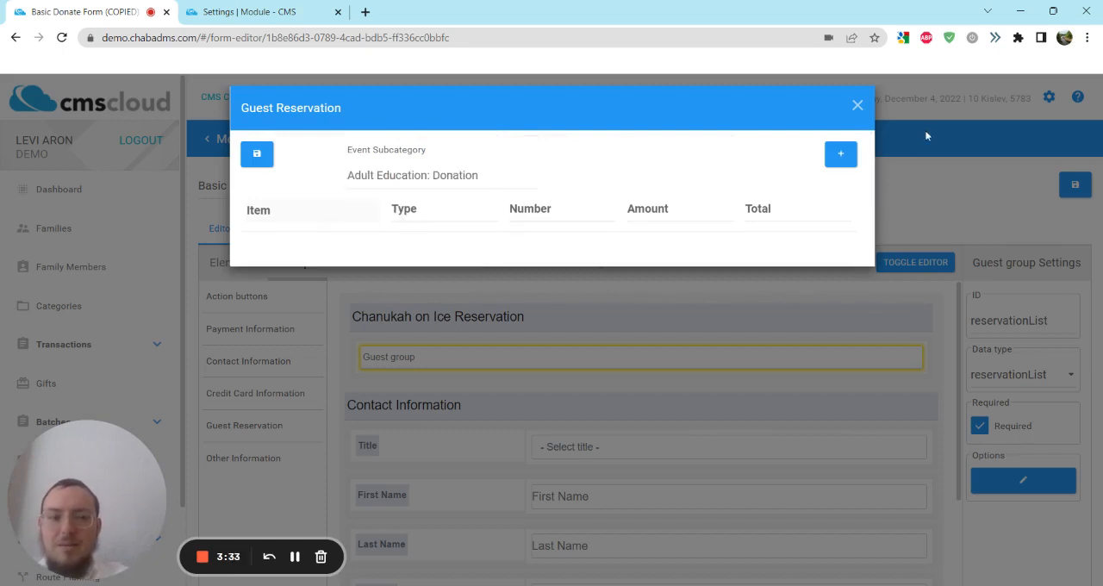
click(857, 105)
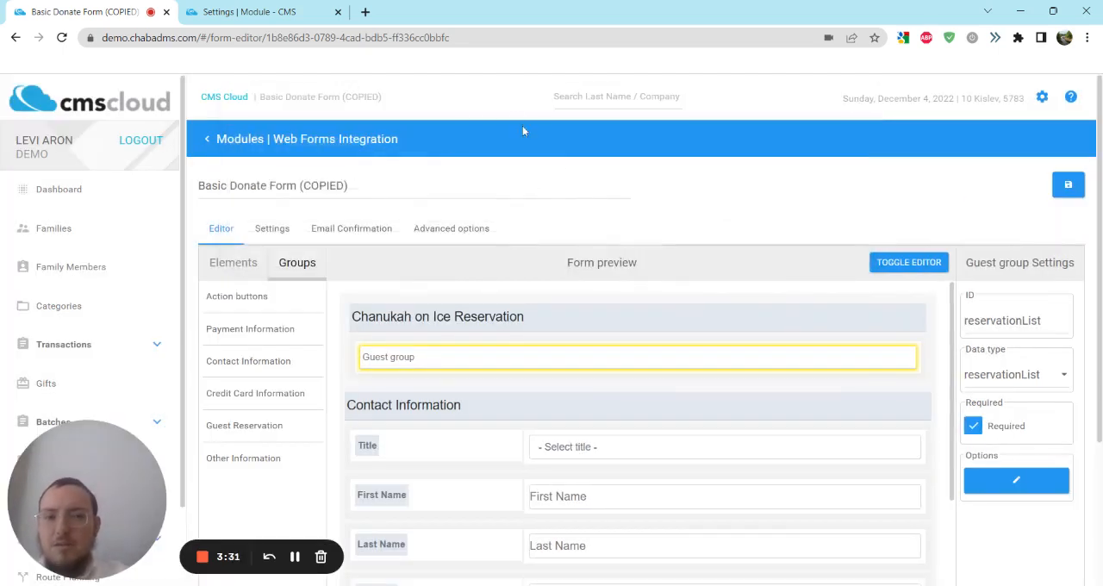
Step: In the transactions category settings, add an active item "Adult" with amount 20 to the Chanuka on Ice event subcategory
click(299, 6)
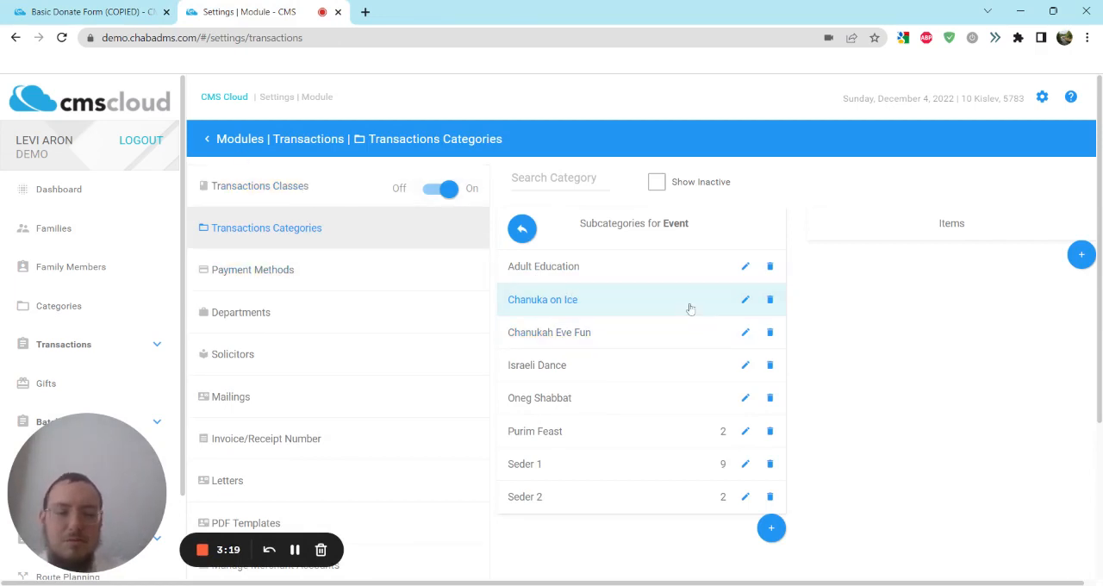
click(1082, 256)
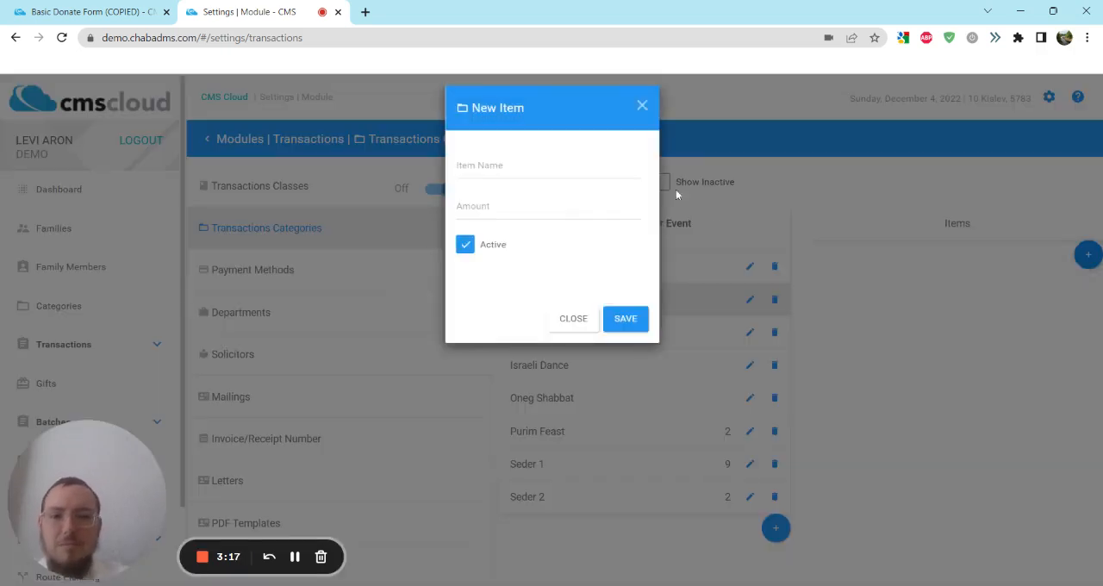
click(548, 165)
text(Adu)
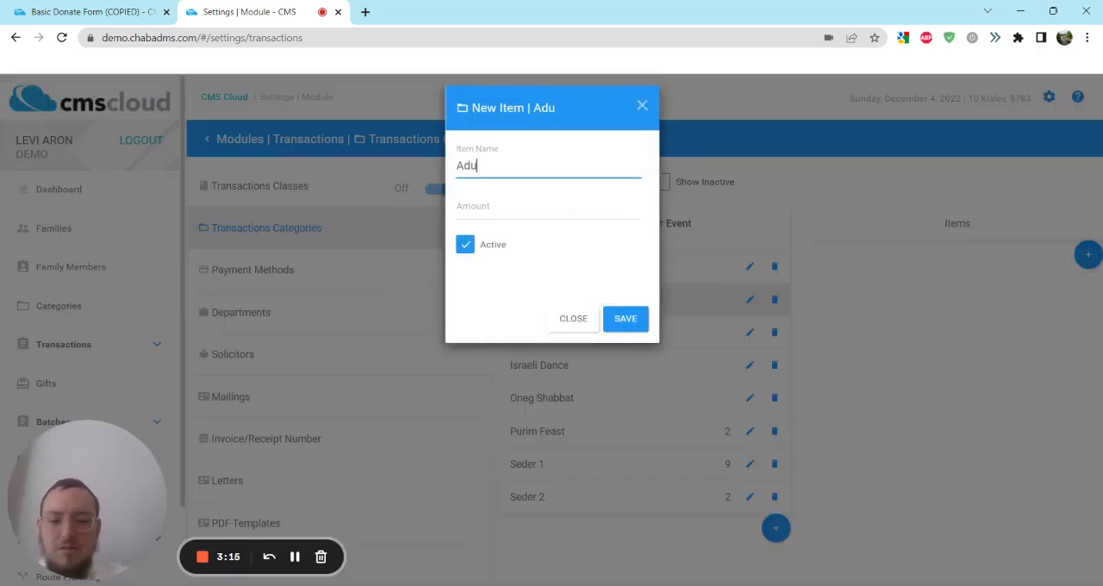
text(klt)
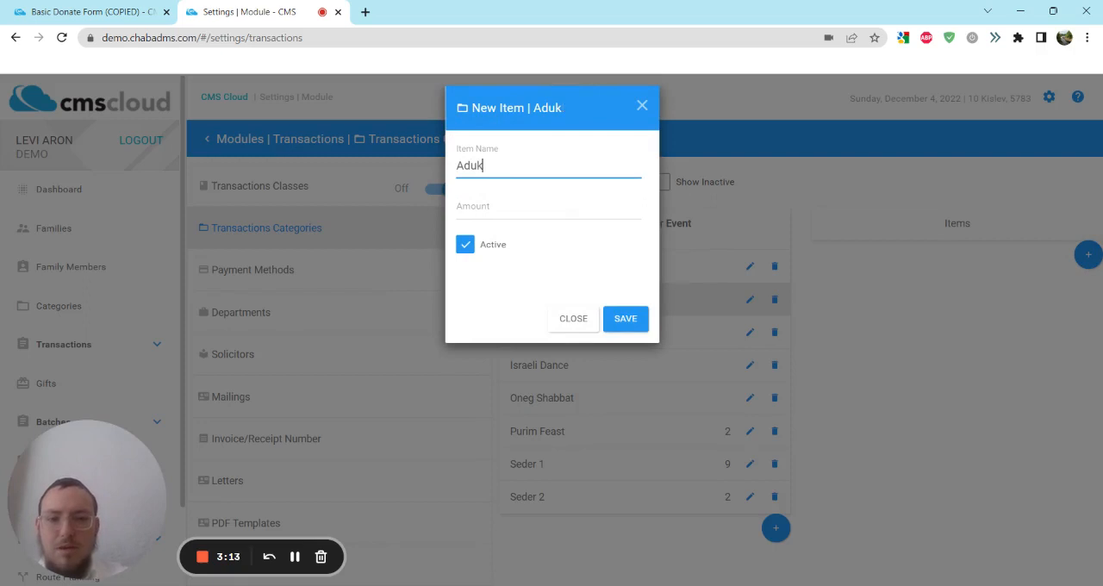
key(BackSpace)
text(lt)
key(Tab)
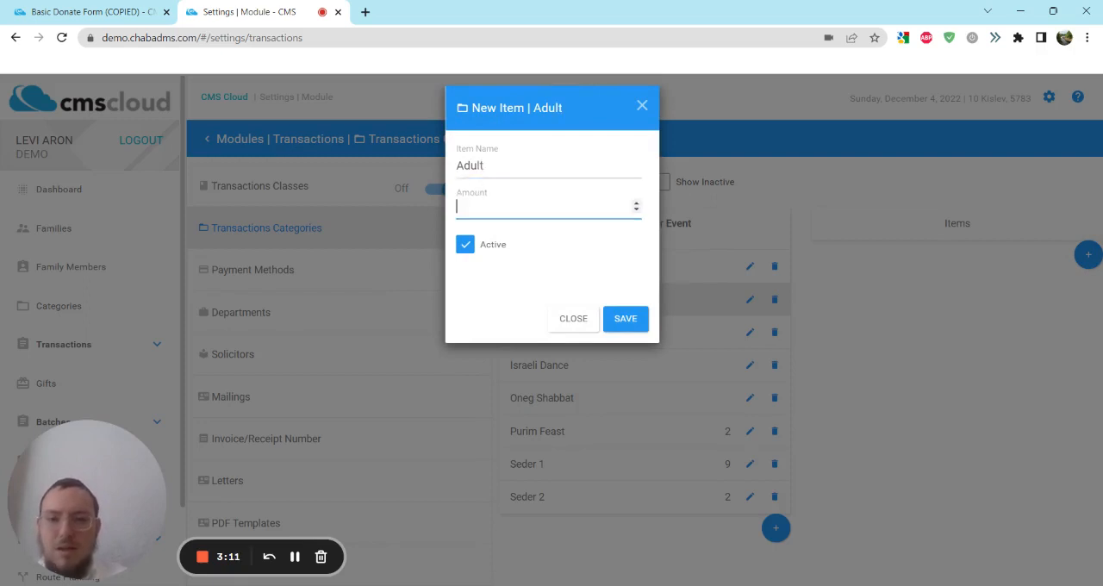
text(20)
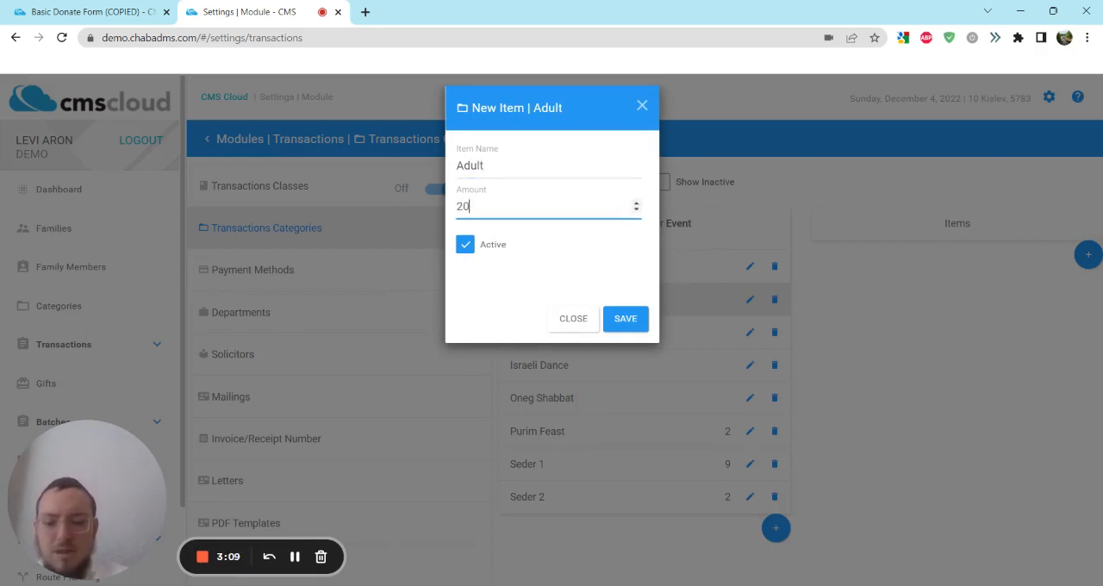
click(634, 321)
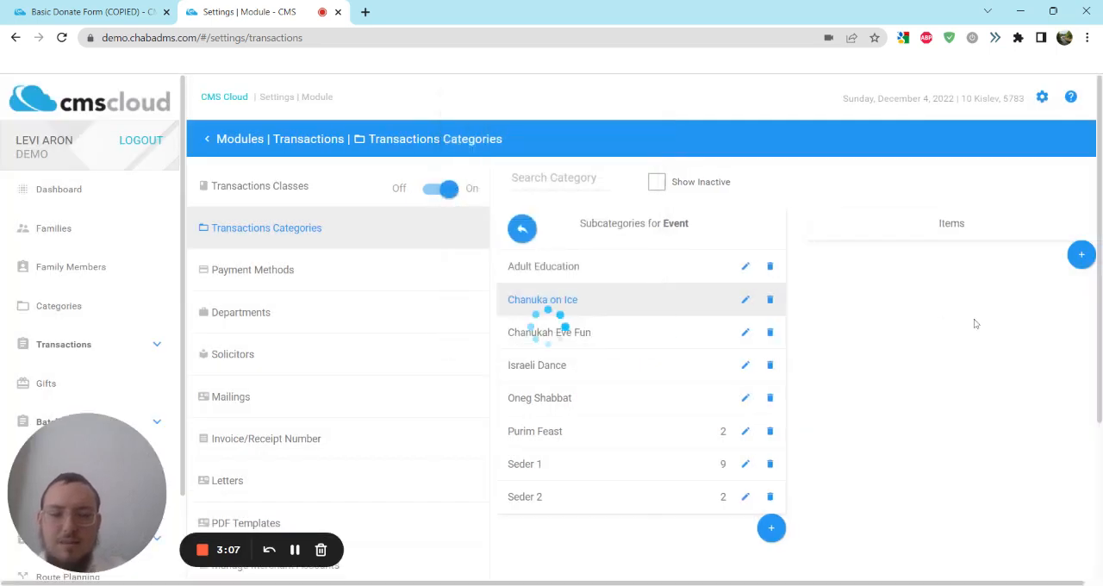
Step: Add a second active item "Child" with amount 10 to the Chanuka on Ice subcategory
click(1081, 287)
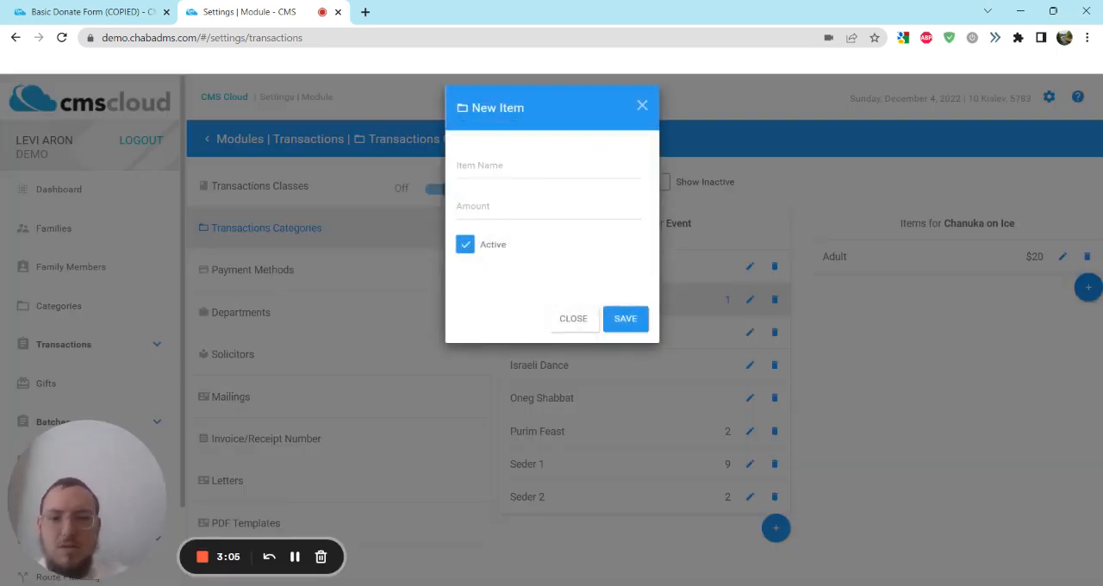
text(Child)
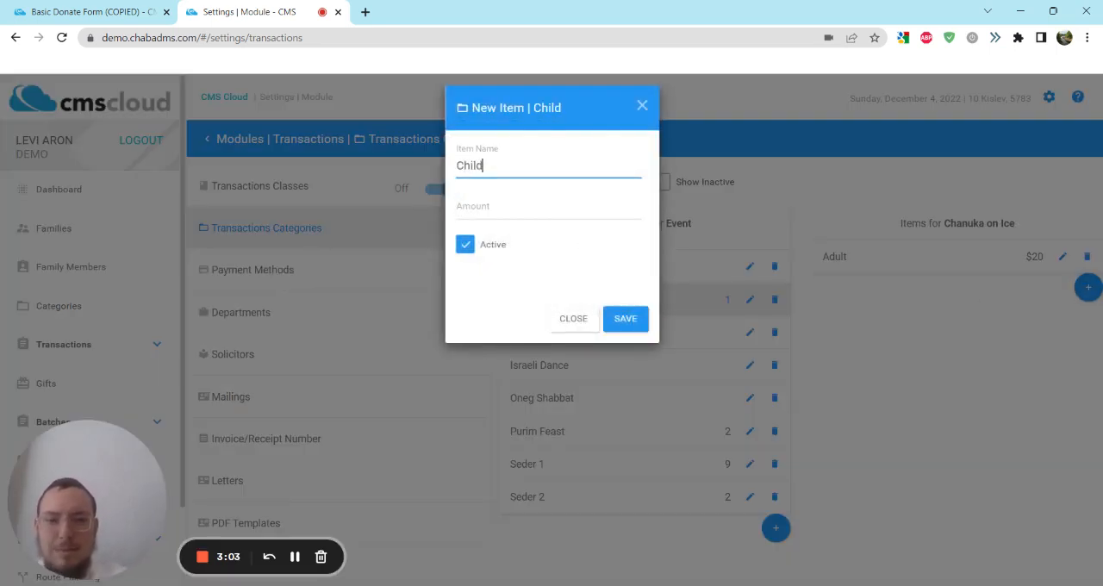
key(Tab)
text(10)
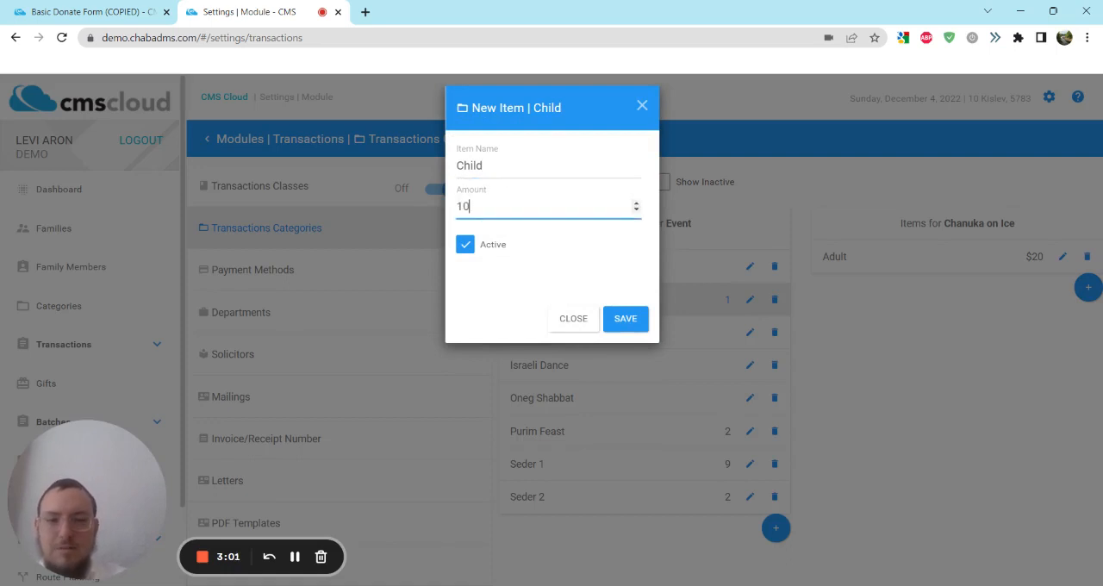
click(630, 318)
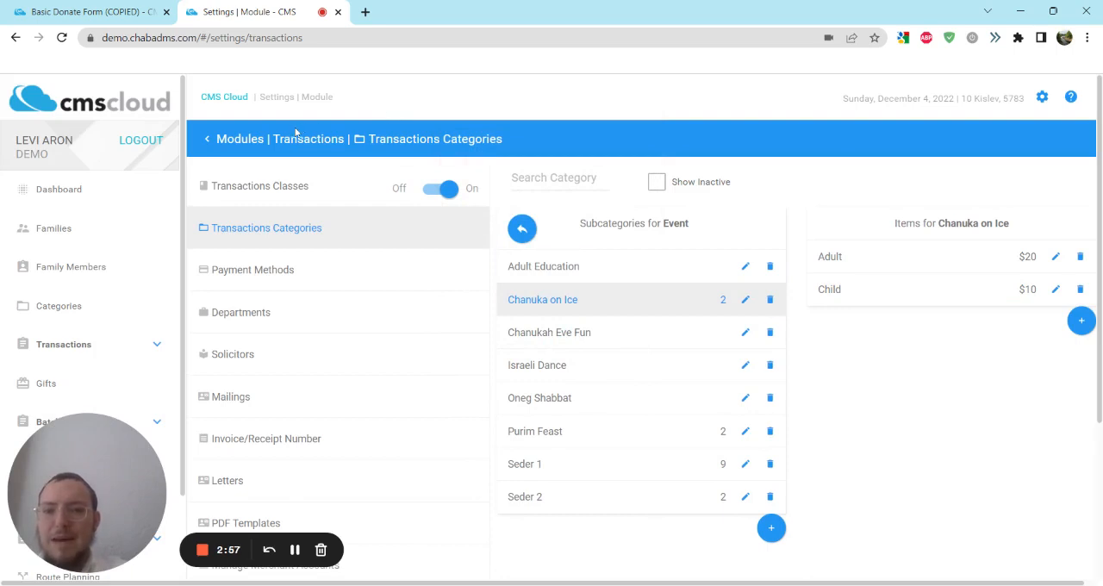
Step: Return to the copied donation form and look for Chanuka on Ice among the guest group's event subcategories, closing the options without choosing one
click(84, 7)
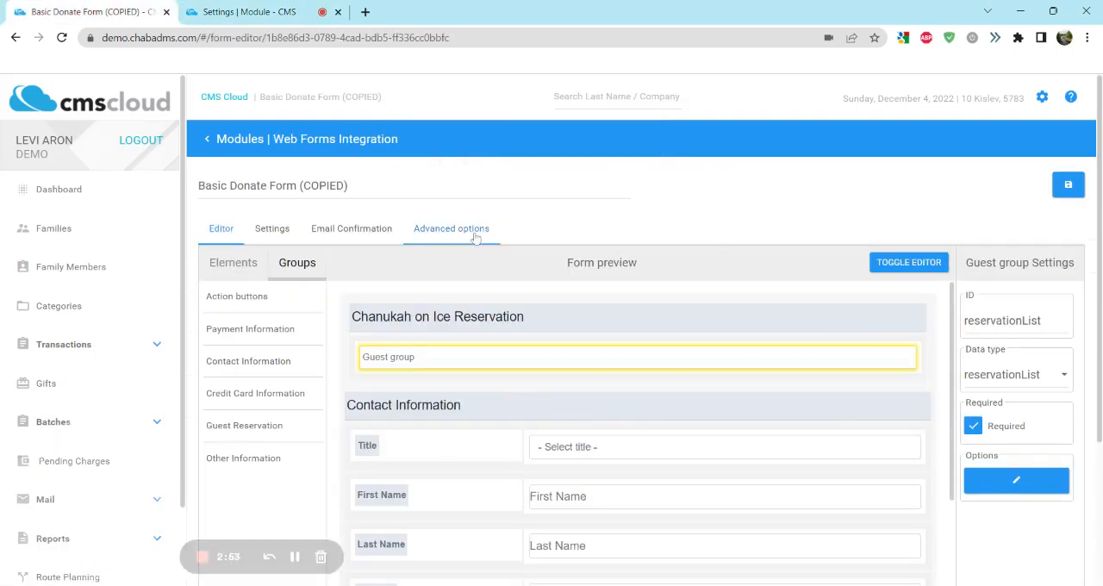
click(1004, 482)
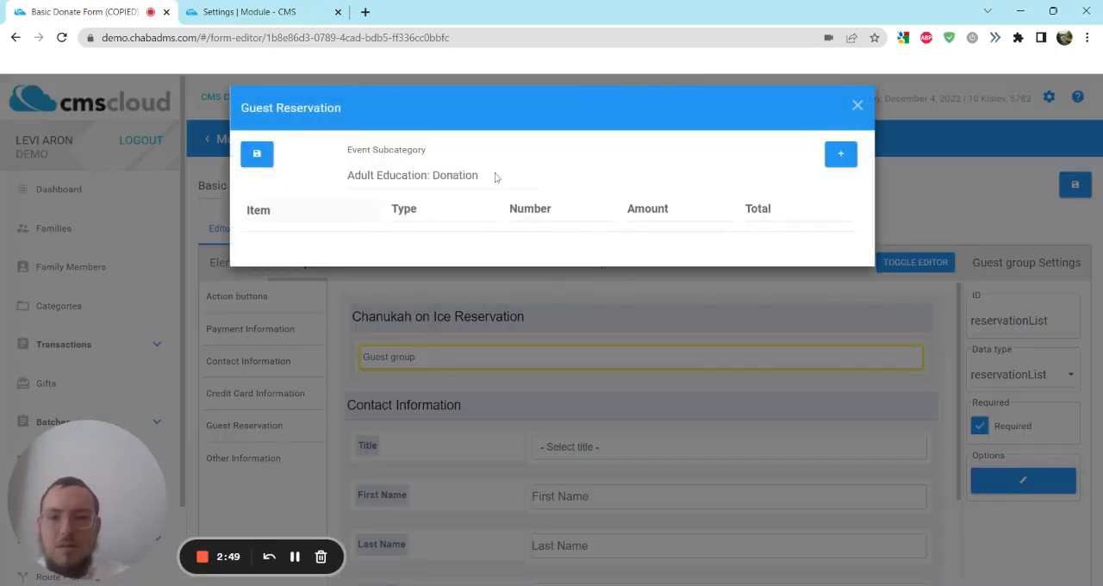
click(496, 177)
scroll(448, 238, down, 8)
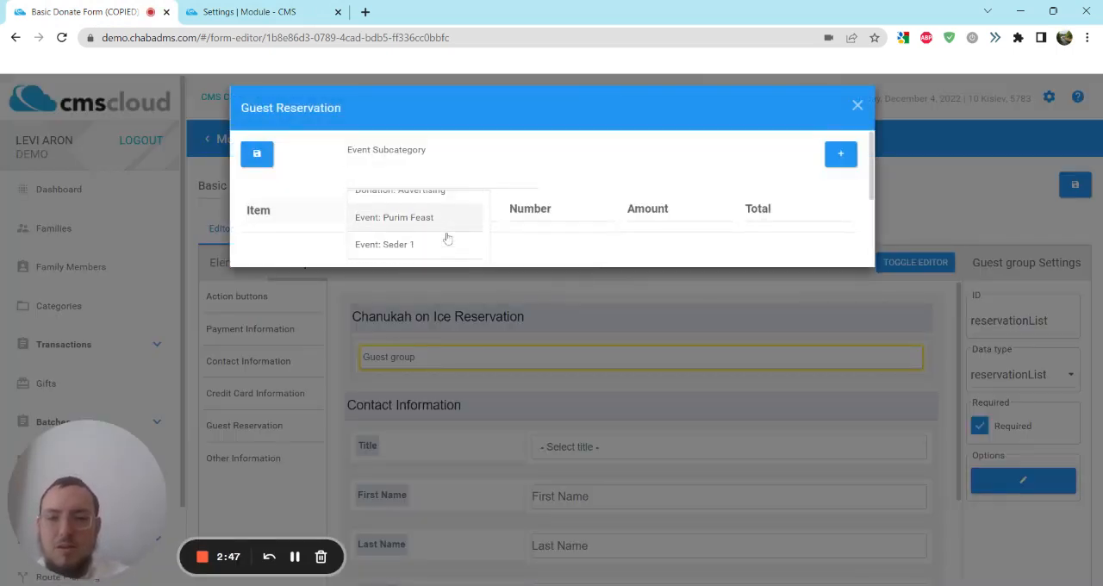
scroll(418, 198, up, 8)
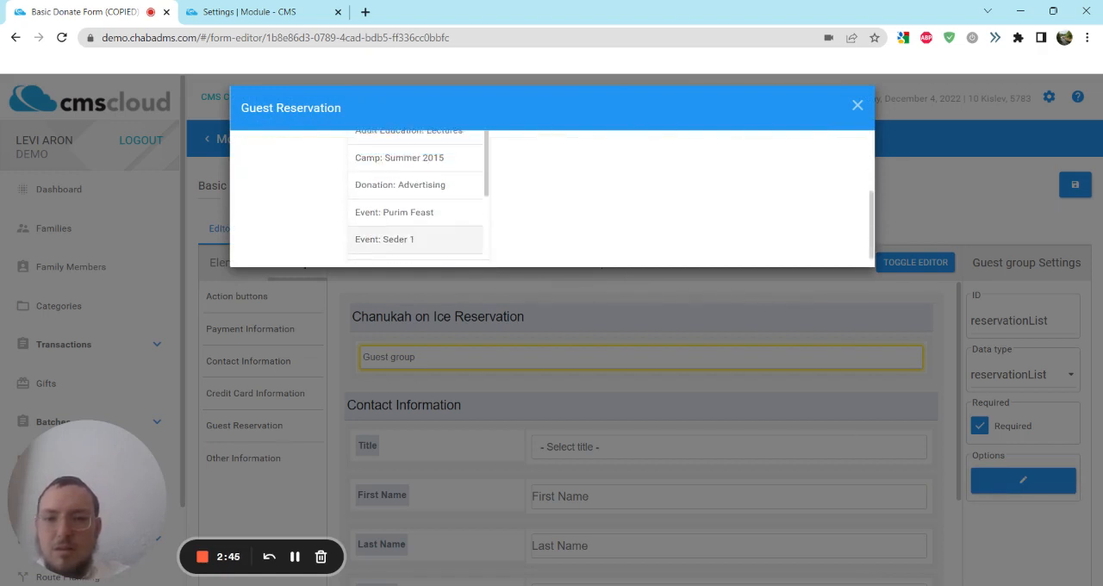
scroll(581, 200, up, 3)
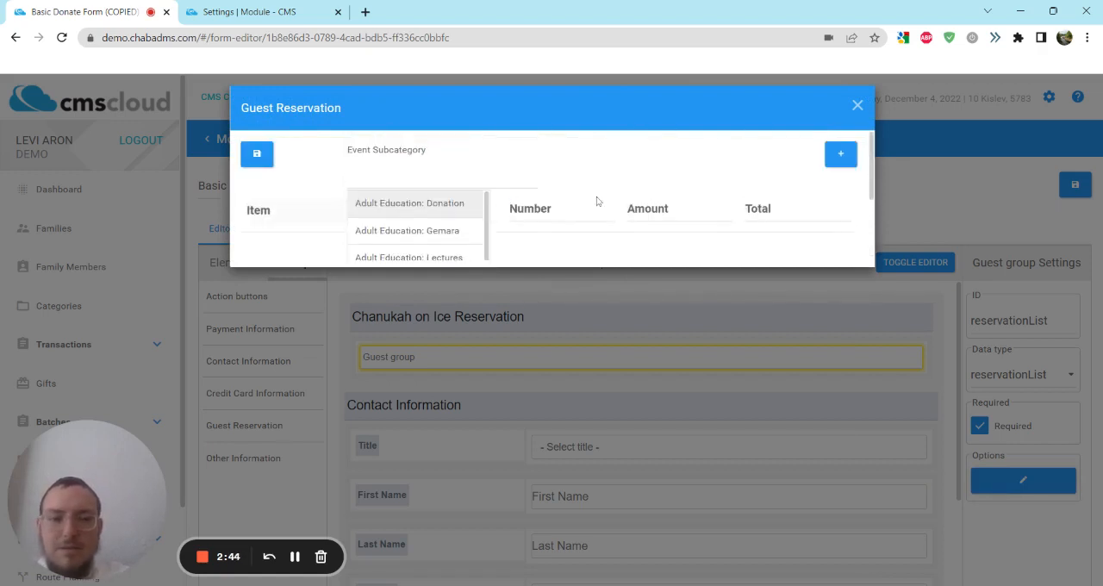
click(856, 107)
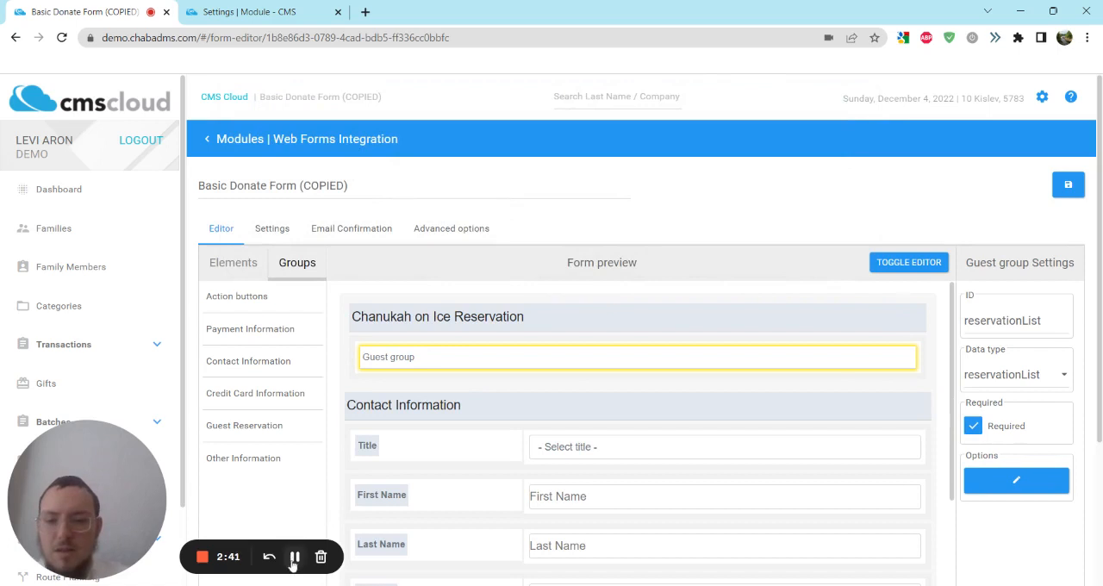
Step: Reopen the guest group's options and set the event subcategory to "Event: Chanuka on Ice"
click(1019, 478)
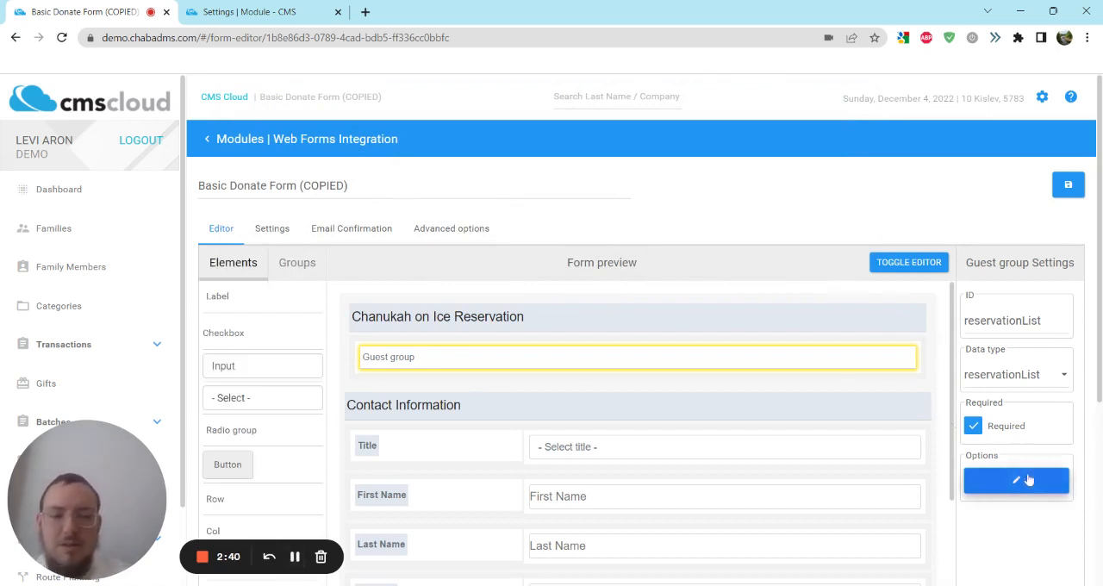
click(486, 184)
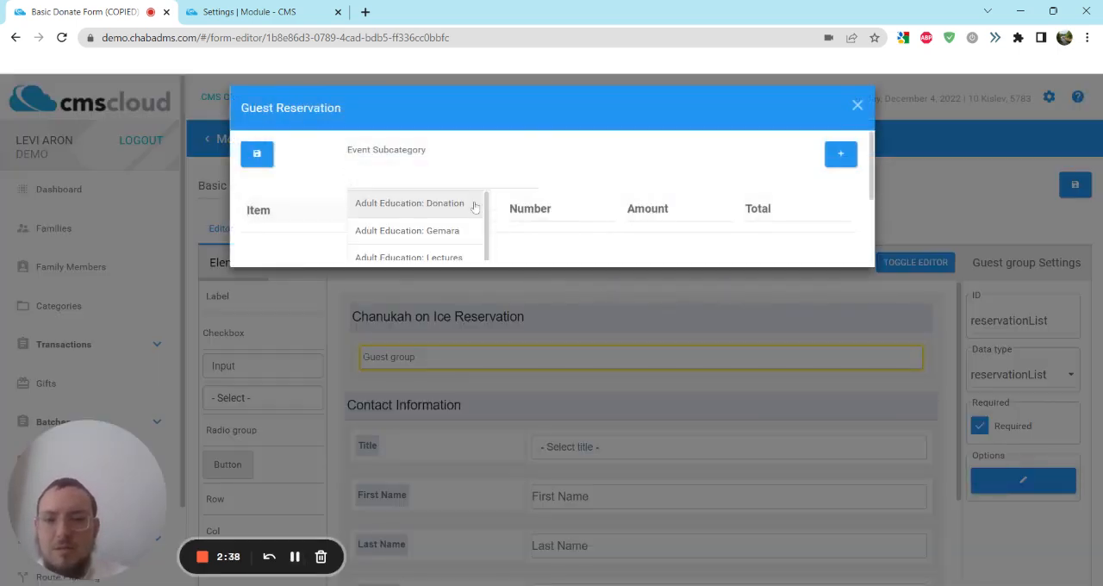
scroll(469, 219, down, 3)
scroll(468, 220, down, 1)
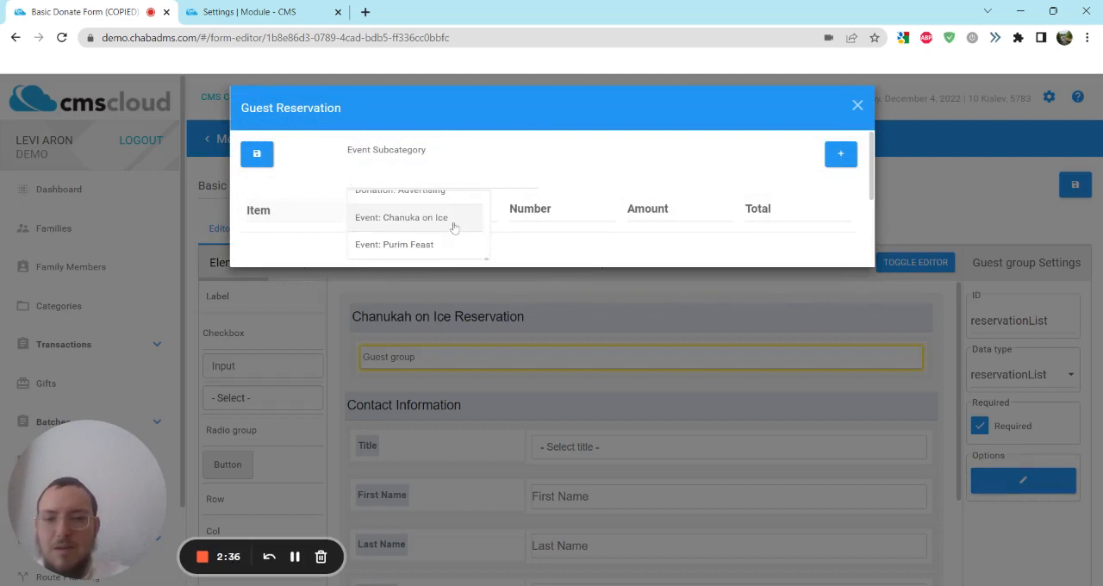
click(454, 221)
Step: Add two rows to the guest reservation, one for the Adult item and one for the Child item, and save the options
click(842, 157)
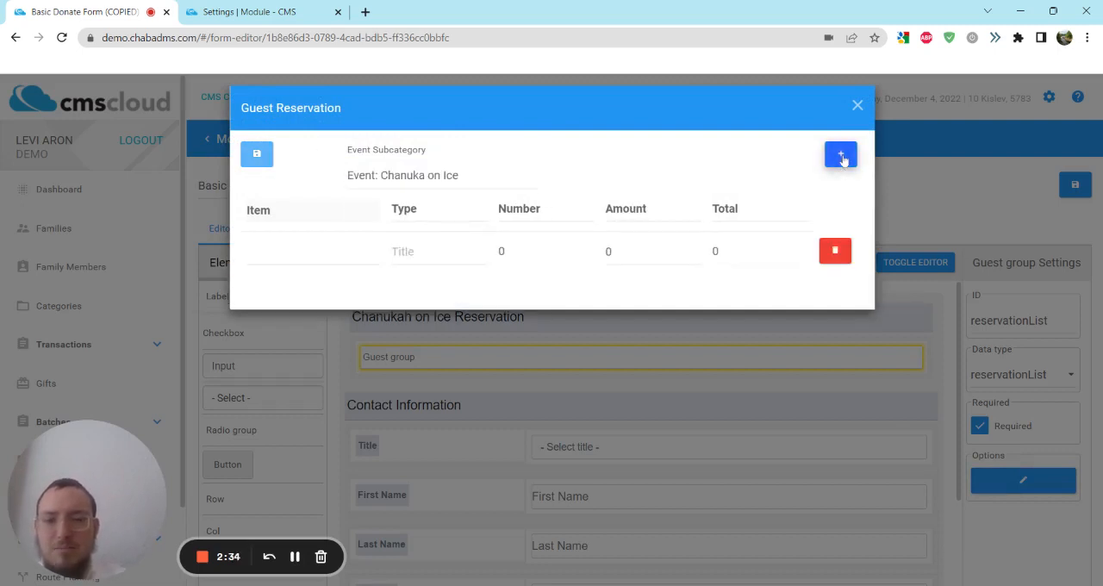
click(842, 157)
click(311, 251)
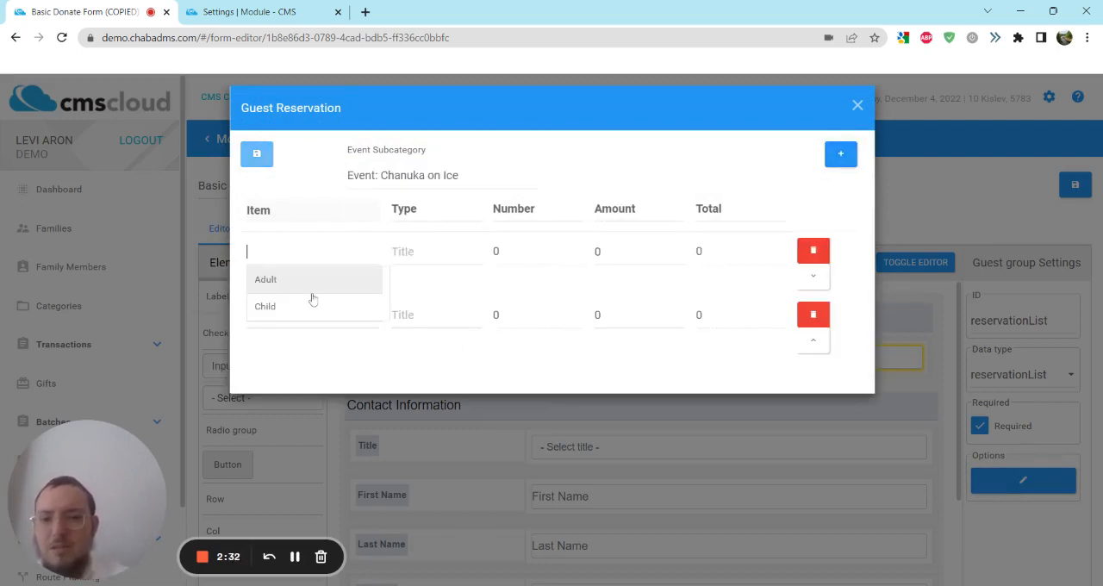
click(311, 284)
click(311, 315)
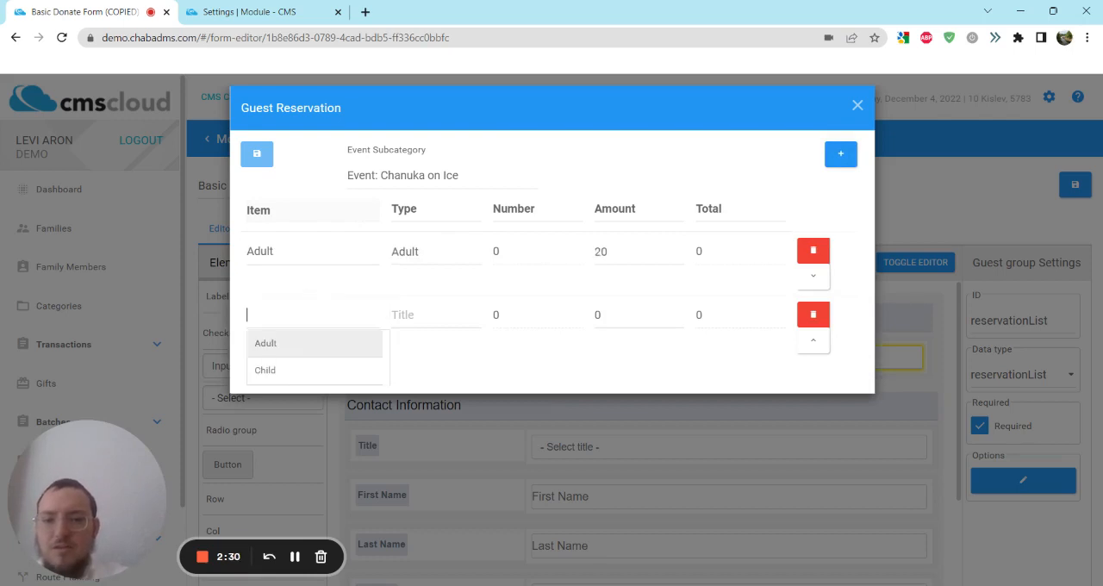
click(306, 370)
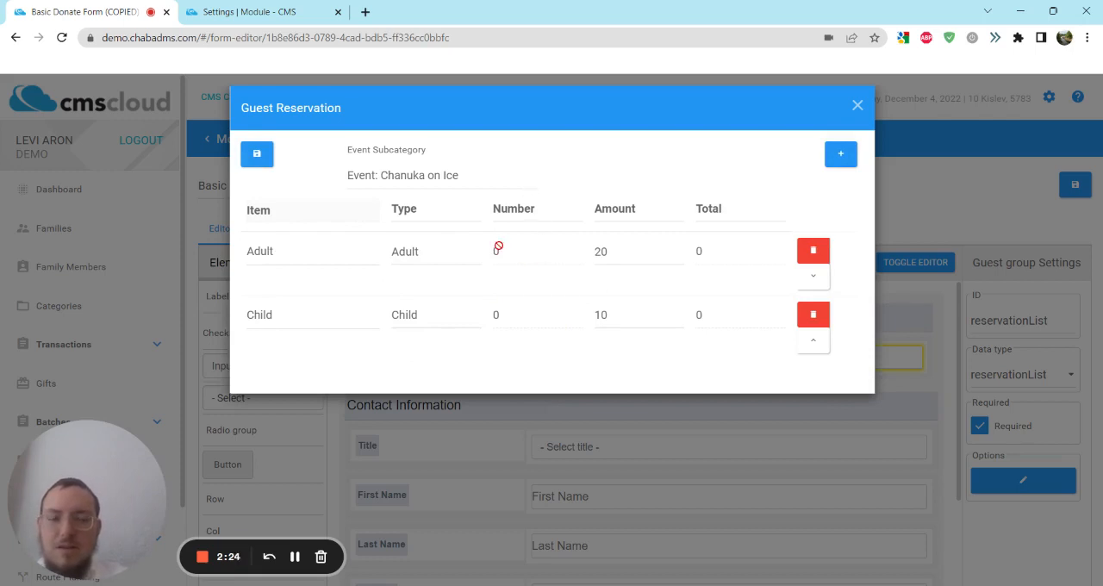
click(256, 153)
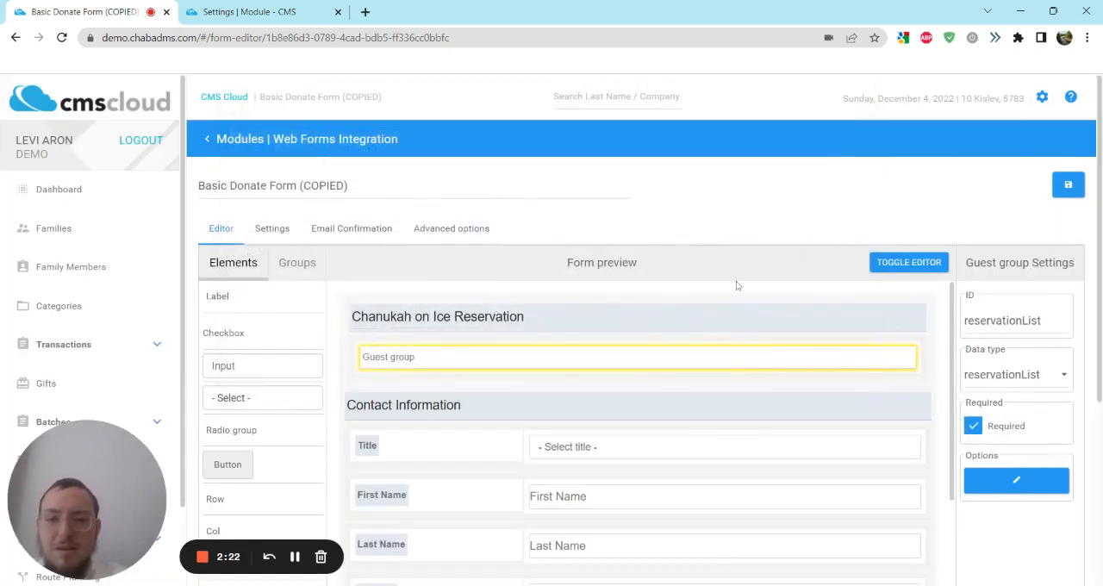
Step: Preview the form and test the reservation table with 2 adults and 2 children
click(909, 262)
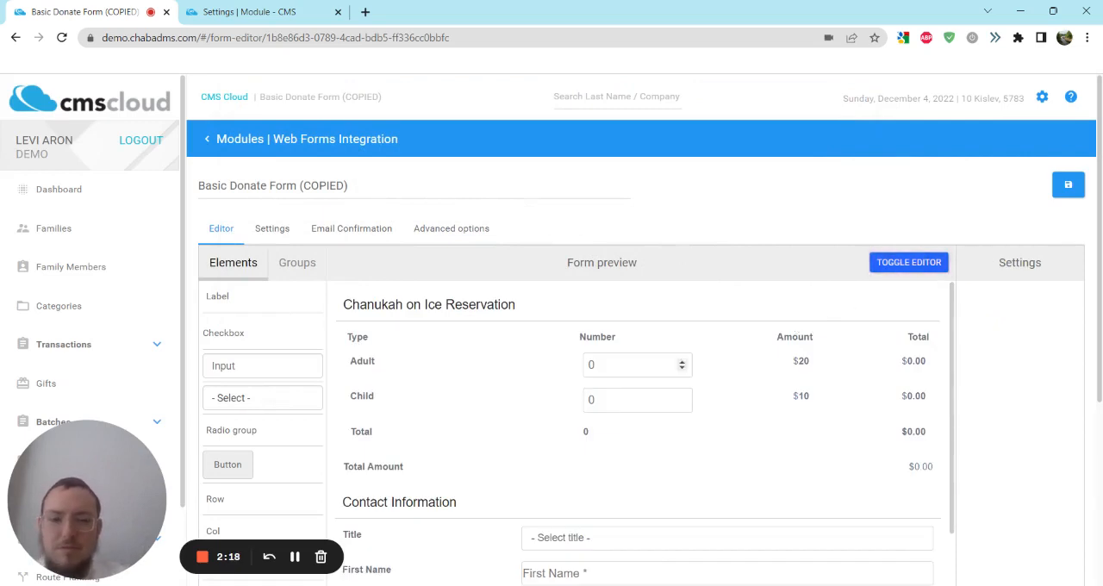
click(682, 361)
click(681, 361)
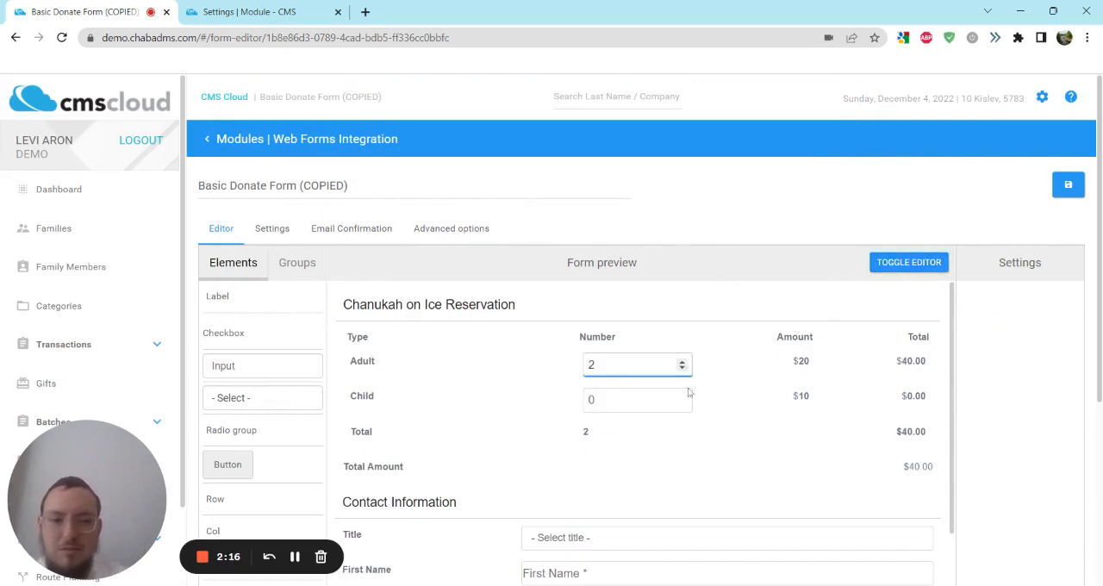
click(682, 395)
click(682, 396)
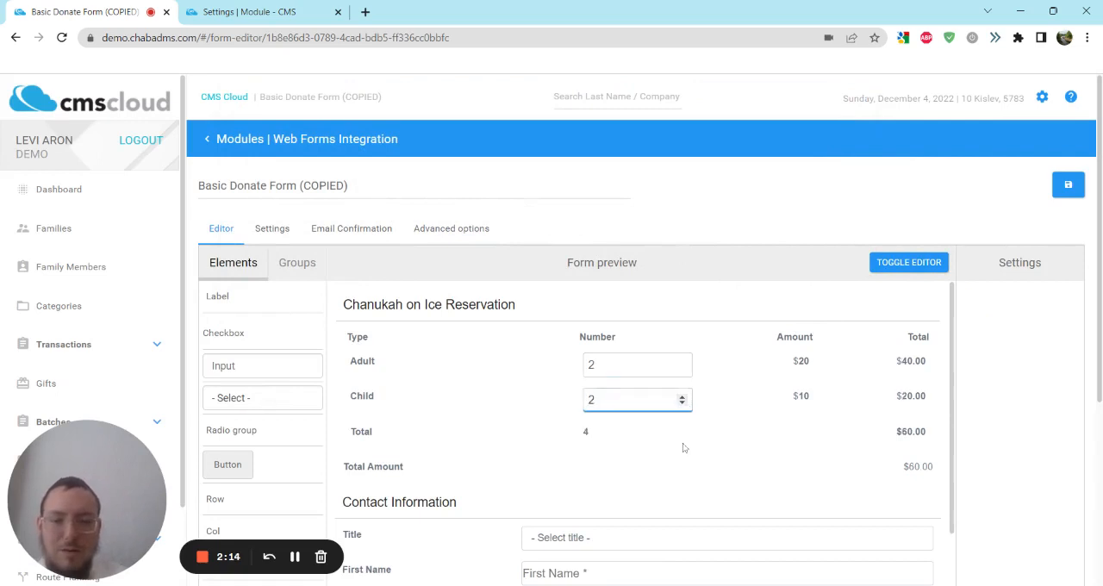
Step: Test the previewed form's Amount choices by selecting "1800 - Gold Spectacular sponsor", and view the credit card section below
scroll(683, 445, down, 2)
scroll(683, 446, down, 5)
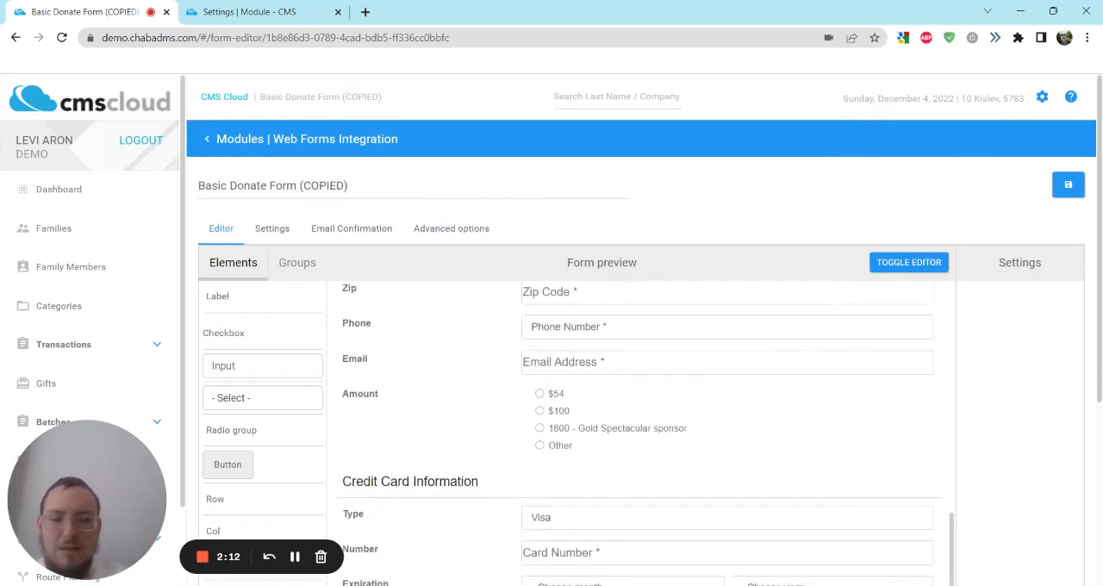
click(560, 434)
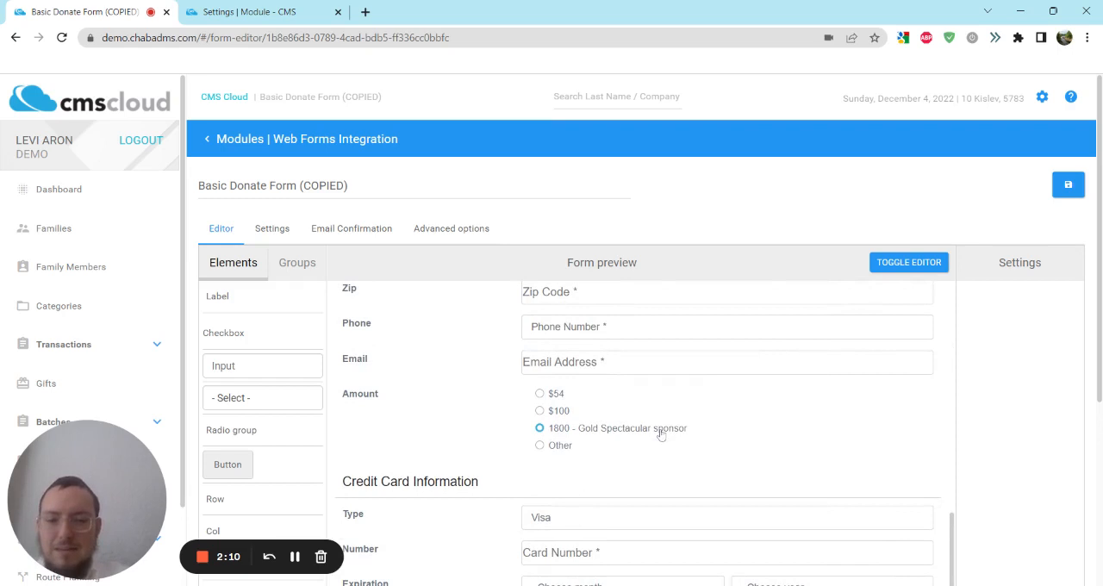
scroll(749, 428, down, 3)
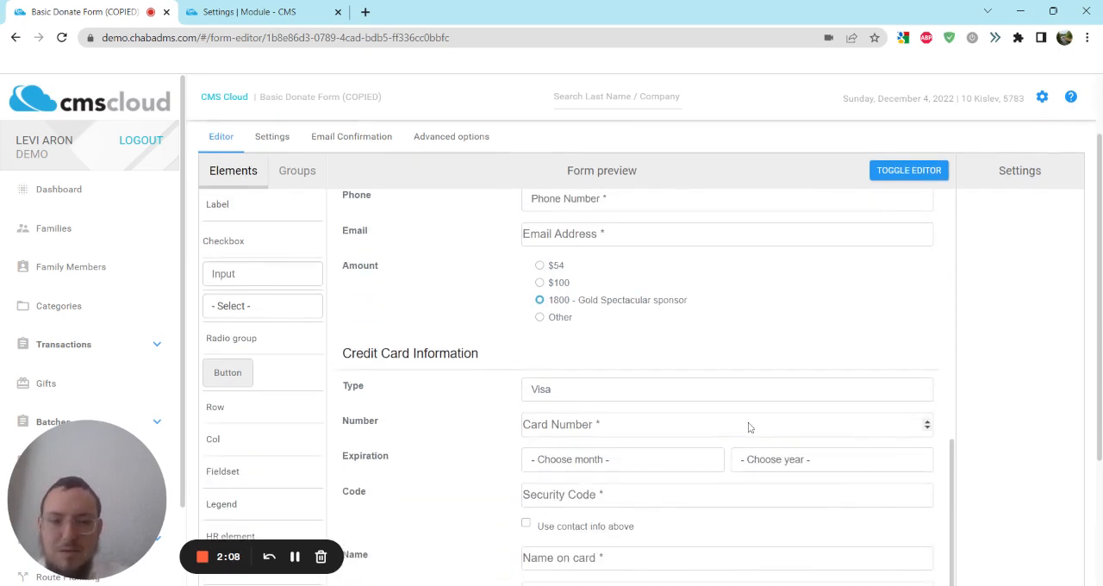
Step: Return to editing, change the Amount label's text to "Donation Optional", and preview the form
click(912, 172)
click(379, 307)
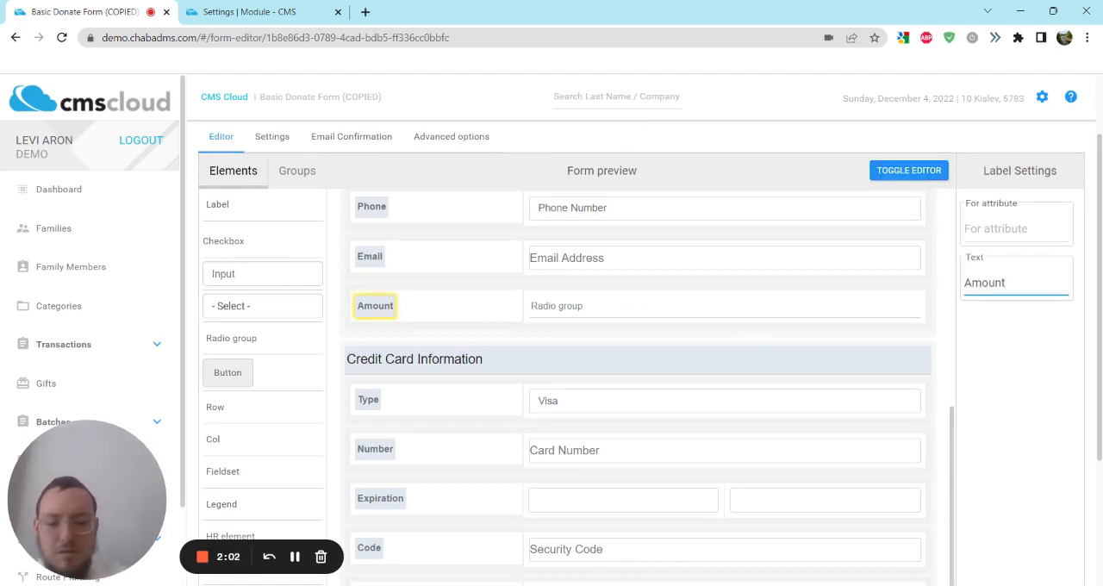
key(BackSpace)
key(BackSpace)
key(BackSpace)
key(BackSpace)
key(BackSpace)
key(BackSpace)
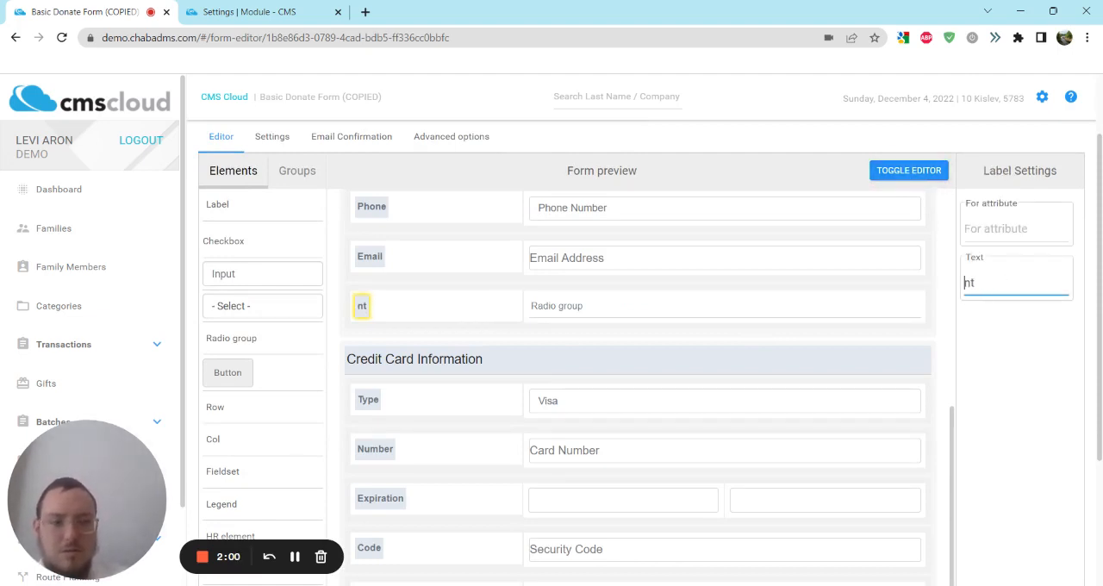
text(Donatio)
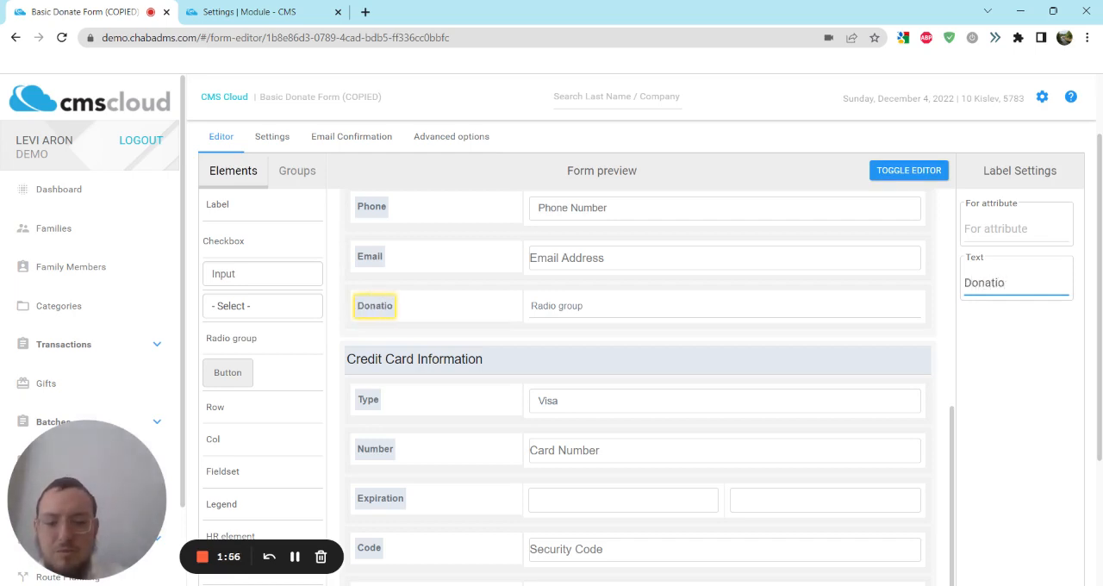
text(nal)
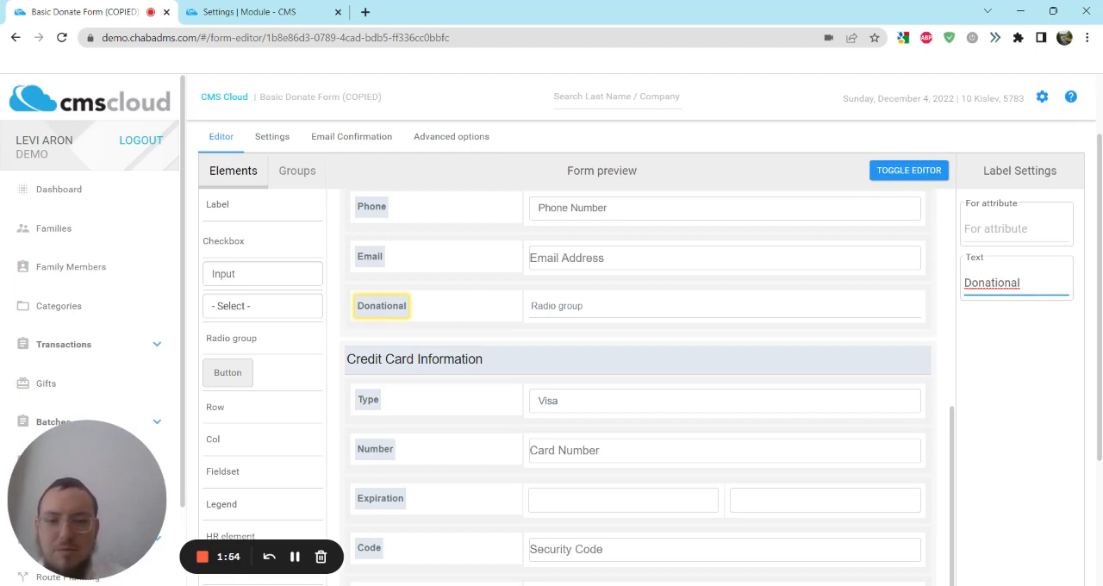
key(BackSpace)
key(BackSpace)
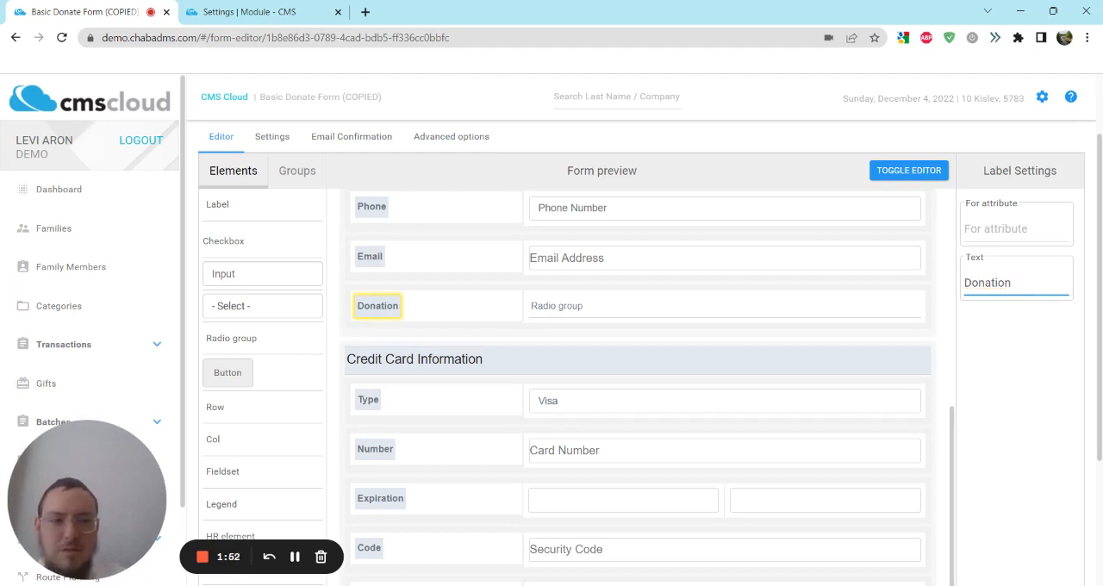
text(Opt)
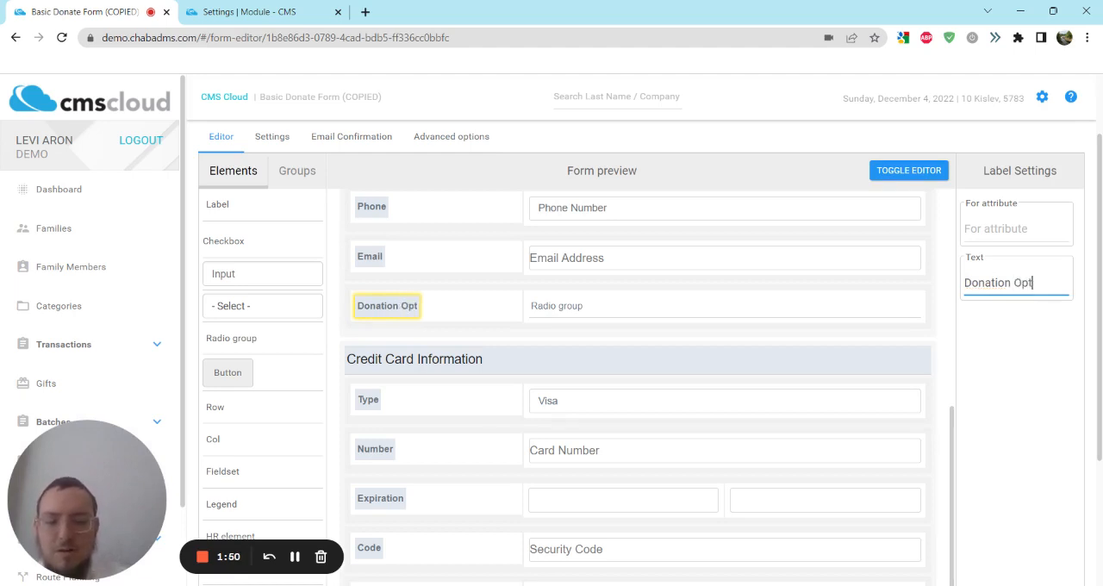
text(ional)
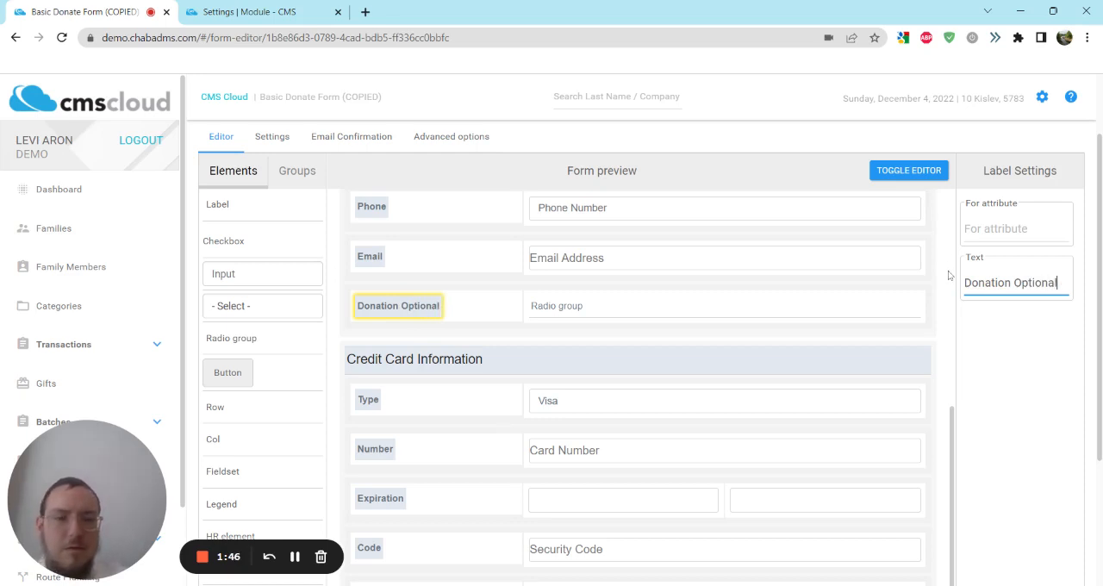
click(948, 274)
click(911, 171)
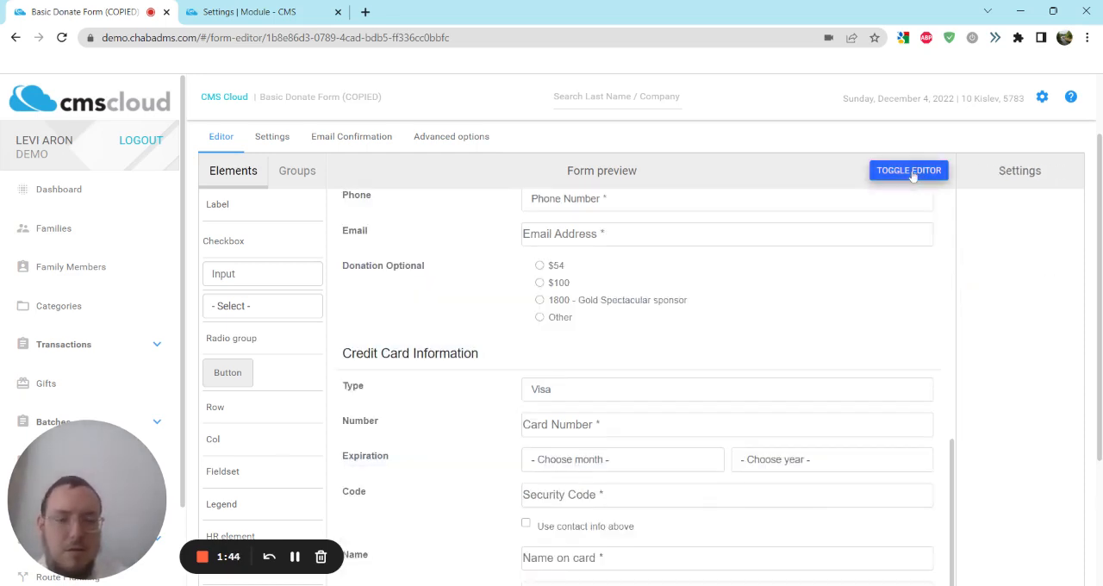
Step: Return to editing and open the settings of the radio group beside the Donation Optional label
click(912, 172)
click(650, 308)
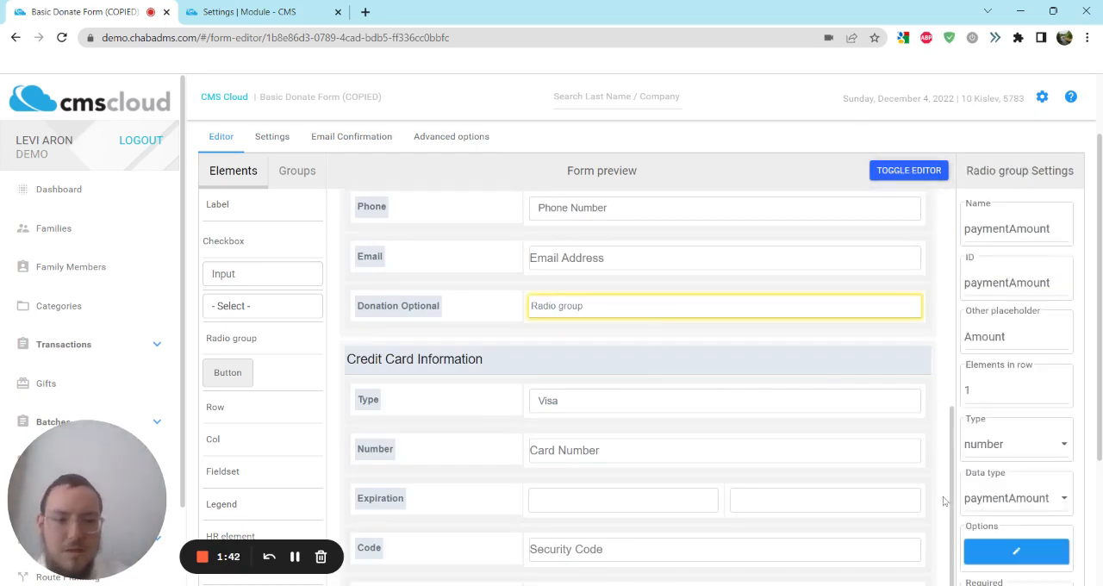
scroll(943, 497, down, 5)
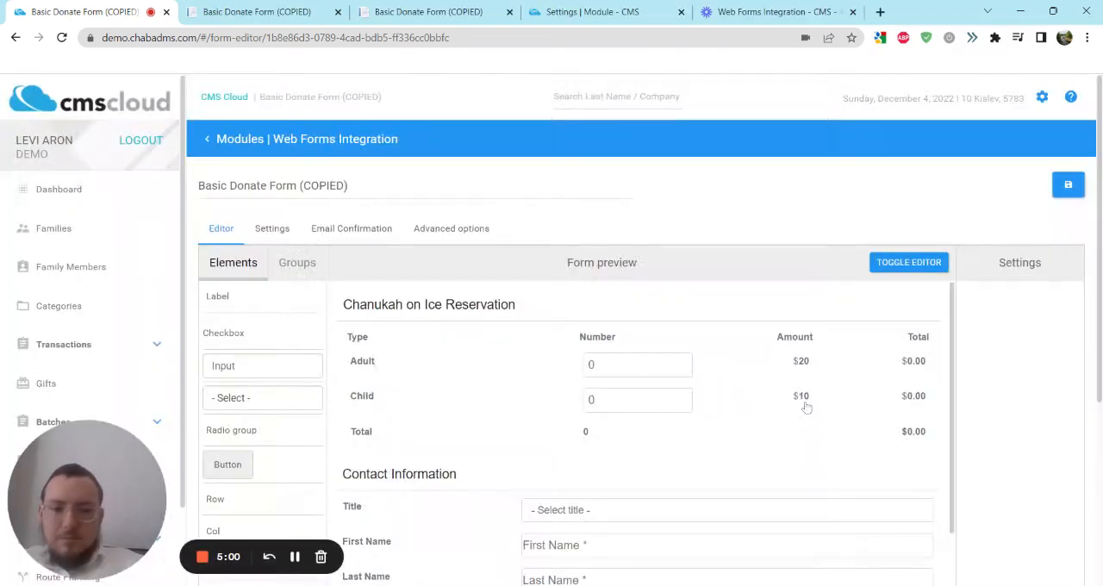
Step: Review the form preview from the Adult and Child ticket table down to the Total Amount row beneath the donation choices
scroll(806, 407, down, 3)
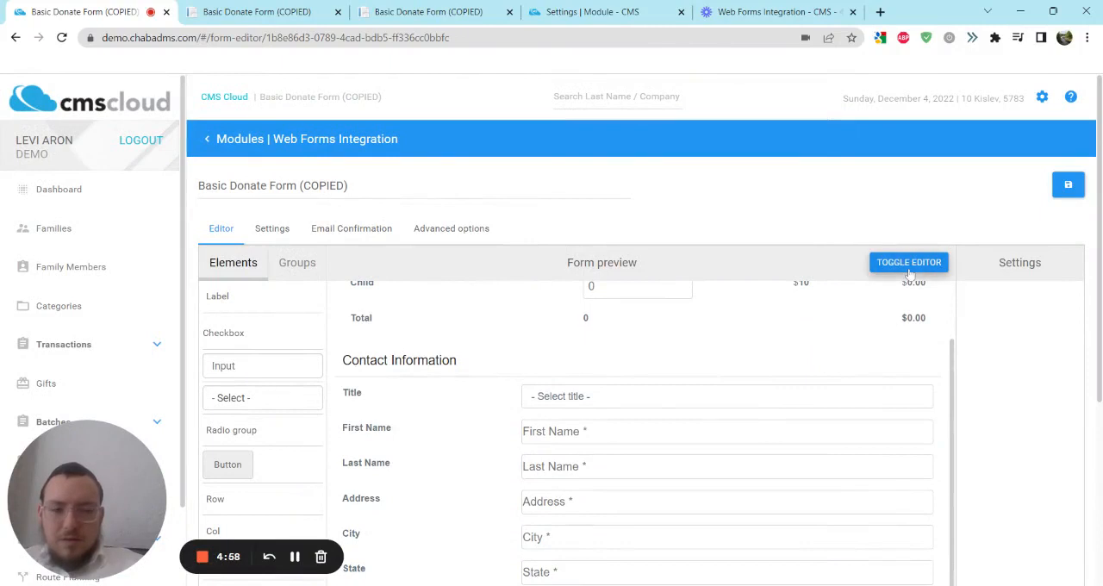
scroll(859, 342, up, 3)
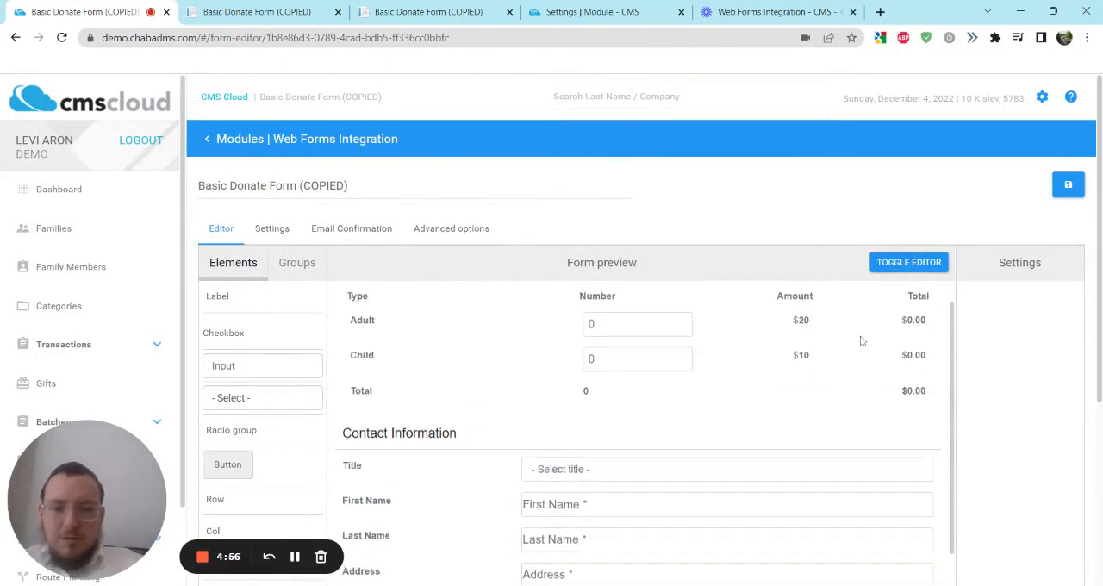
scroll(859, 340, down, 5)
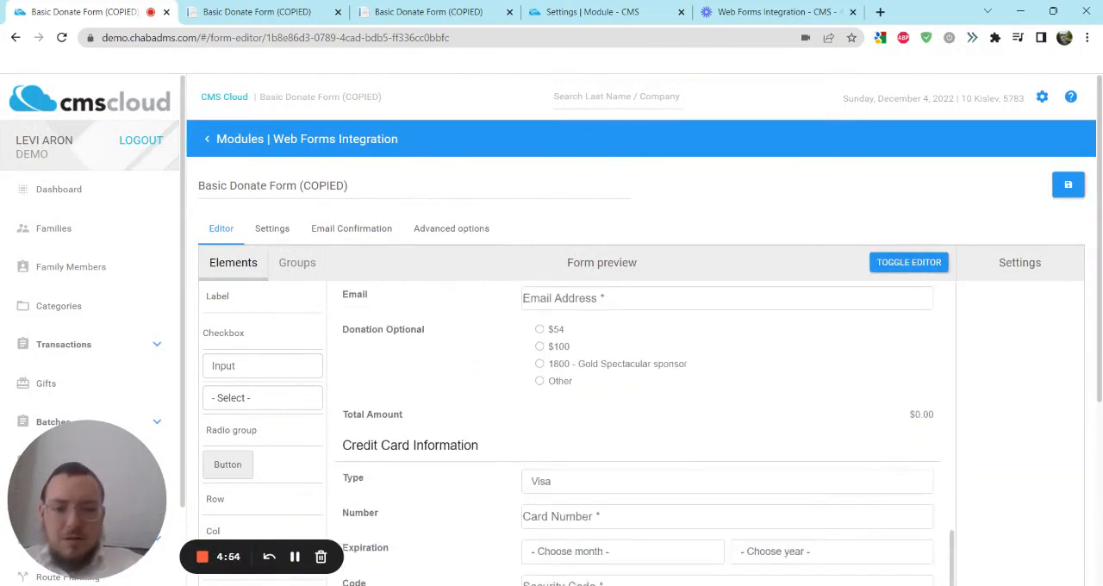
scroll(860, 340, up, 5)
scroll(859, 340, down, 7)
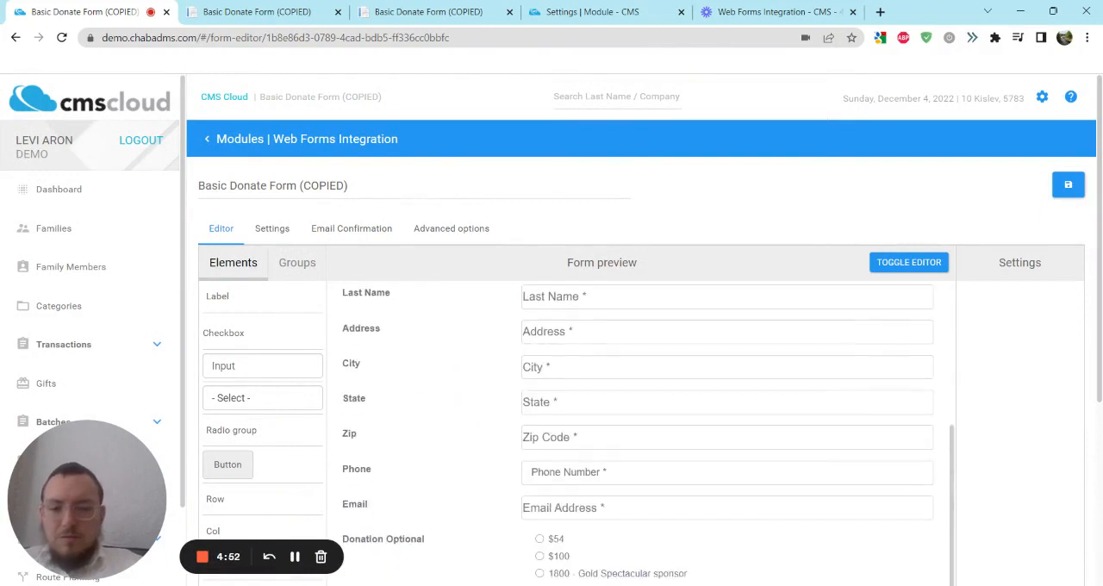
scroll(859, 339, down, 3)
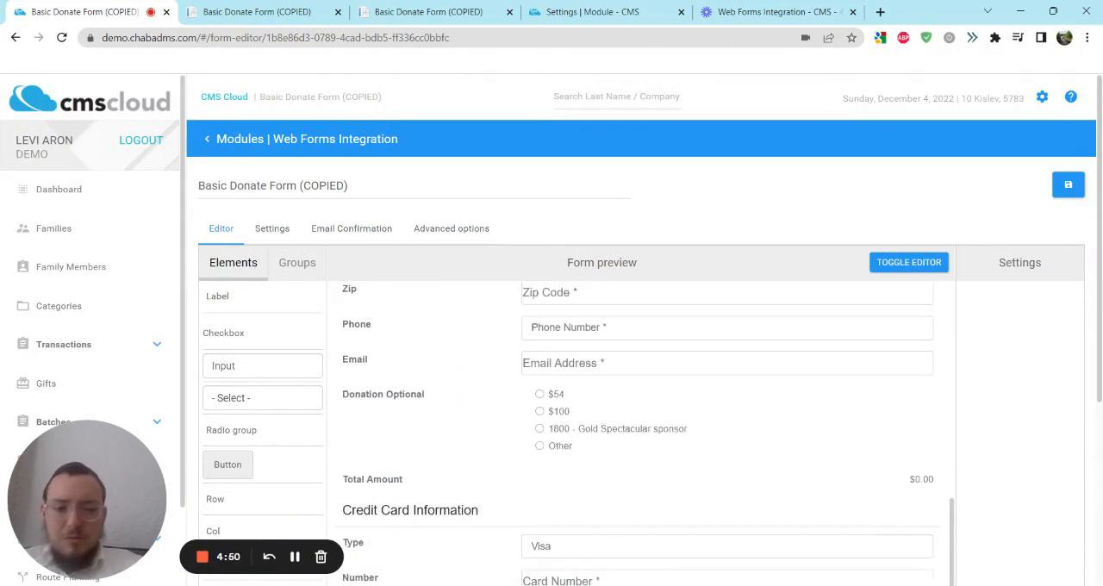
Step: Return to editing and select the value column of the Total Amount row
scroll(638, 431, down, 1)
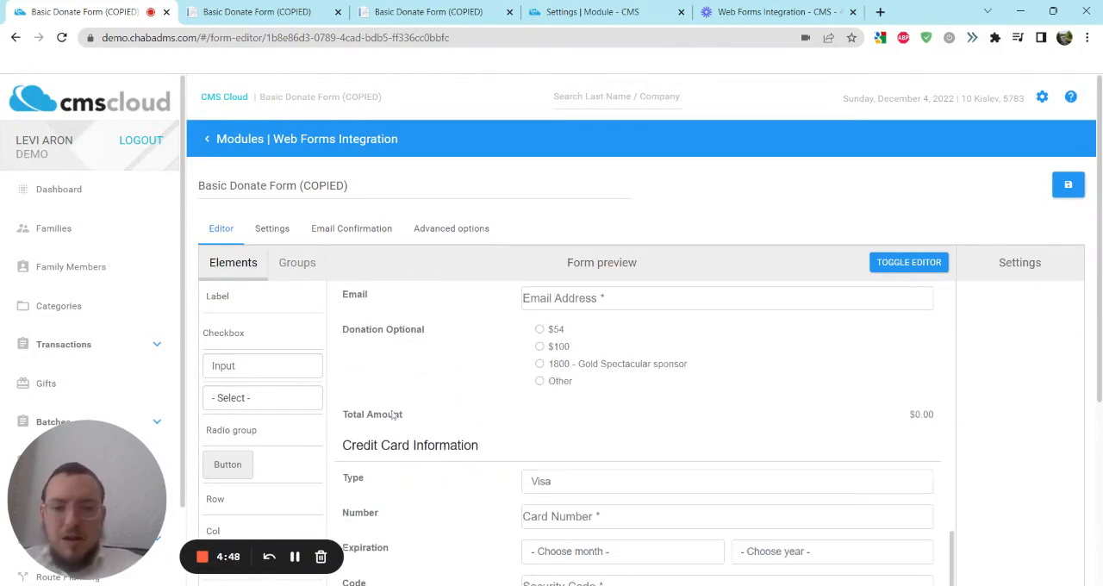
click(880, 265)
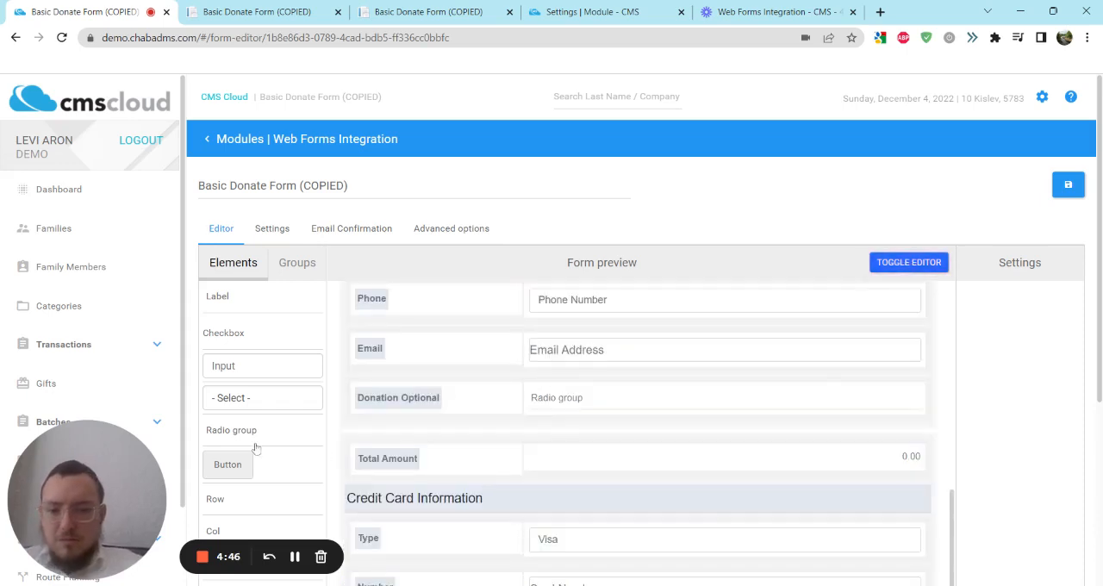
scroll(257, 450, down, 3)
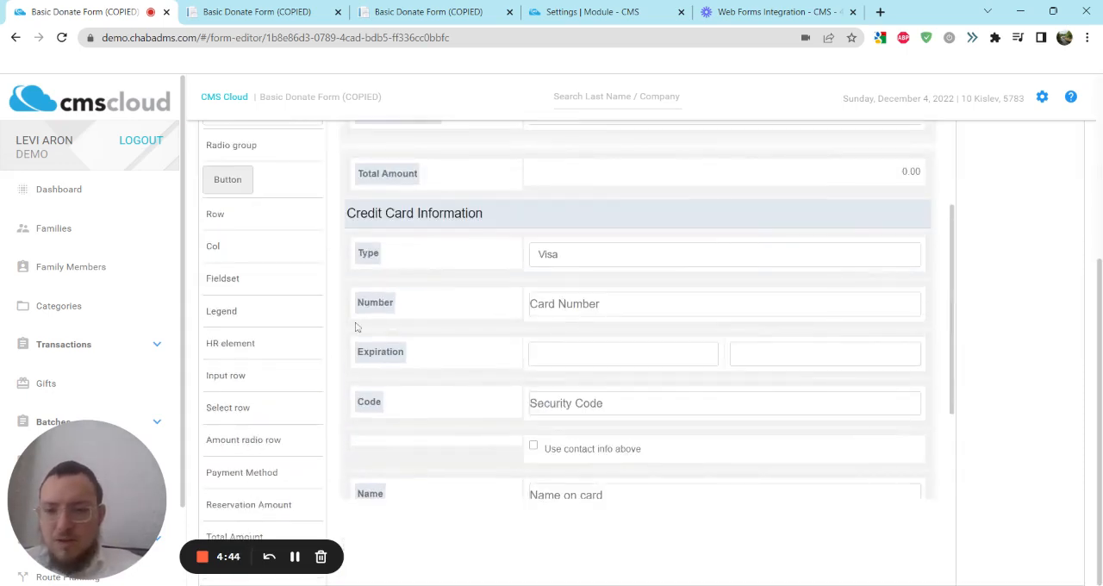
click(688, 174)
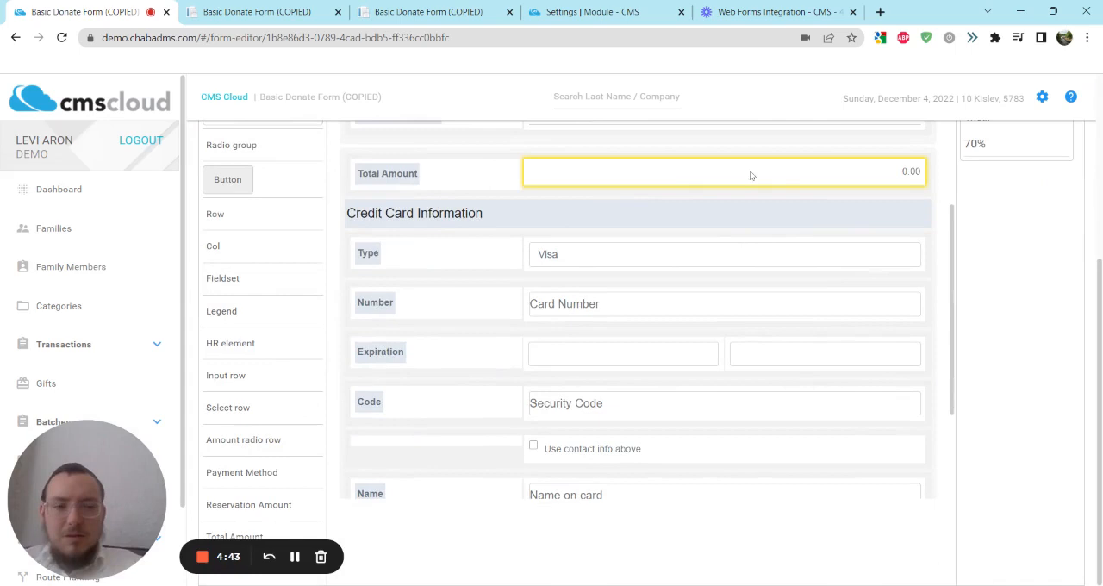
Step: Test the live form with 5 adult and 5 child tickets, and check the Total Amount and credit card section
click(257, 12)
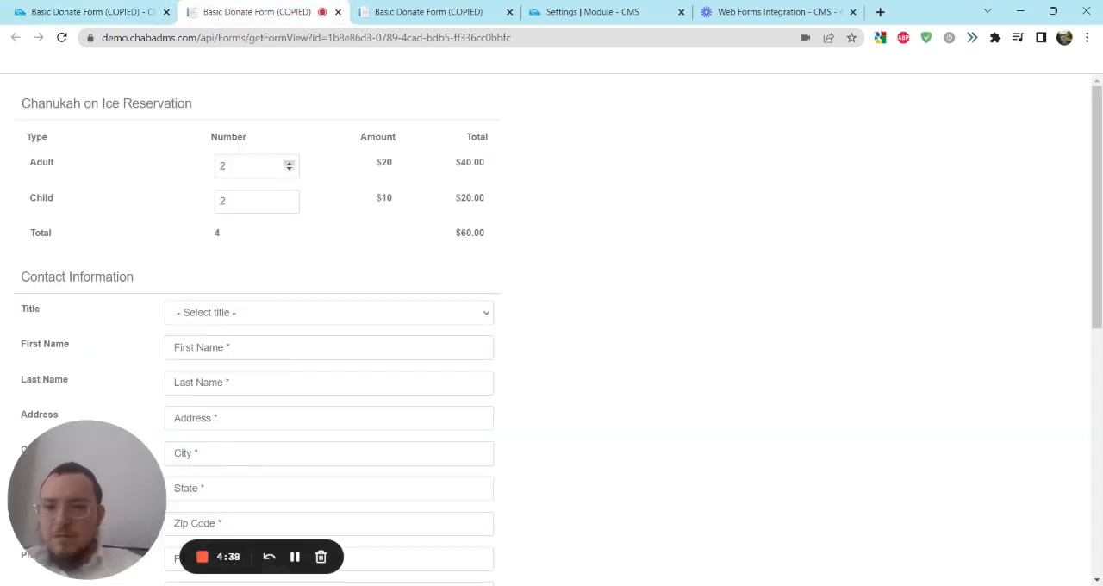
click(250, 167)
key(BackSpace)
text(5)
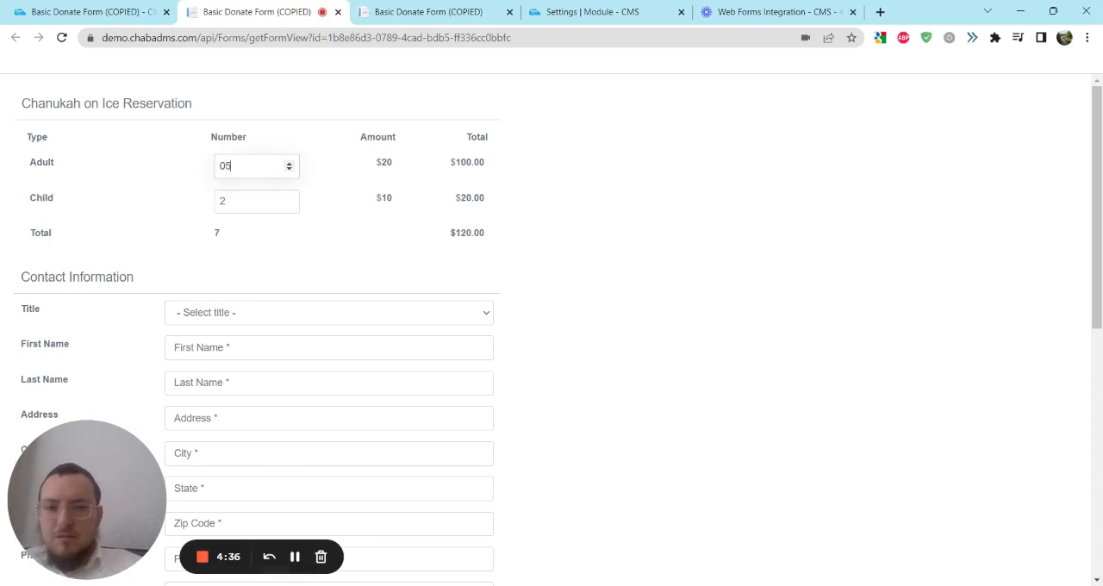
click(268, 200)
key(BackSpace)
text(05)
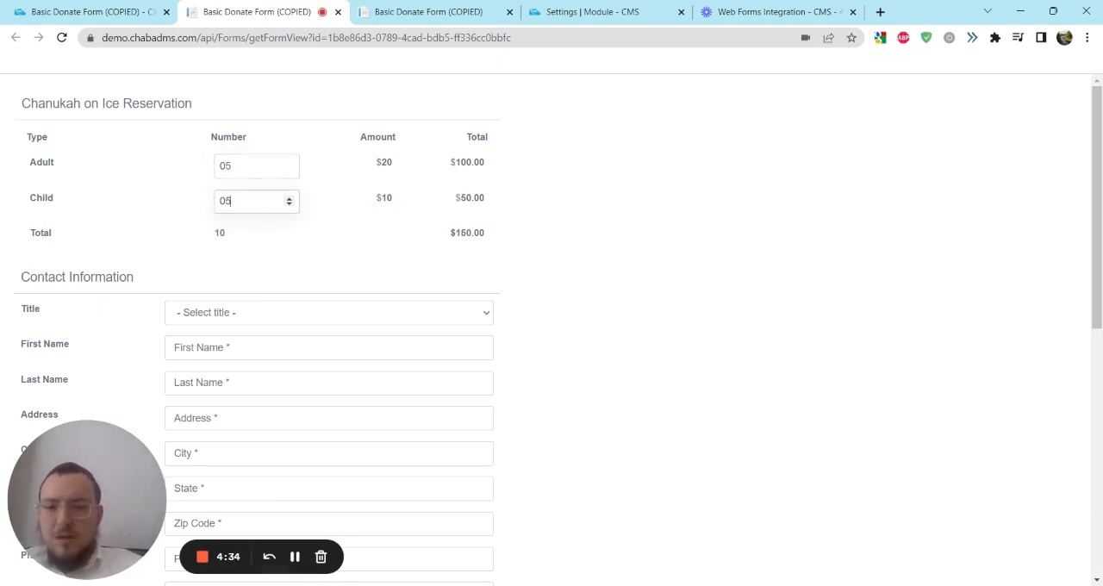
scroll(333, 216, down, 5)
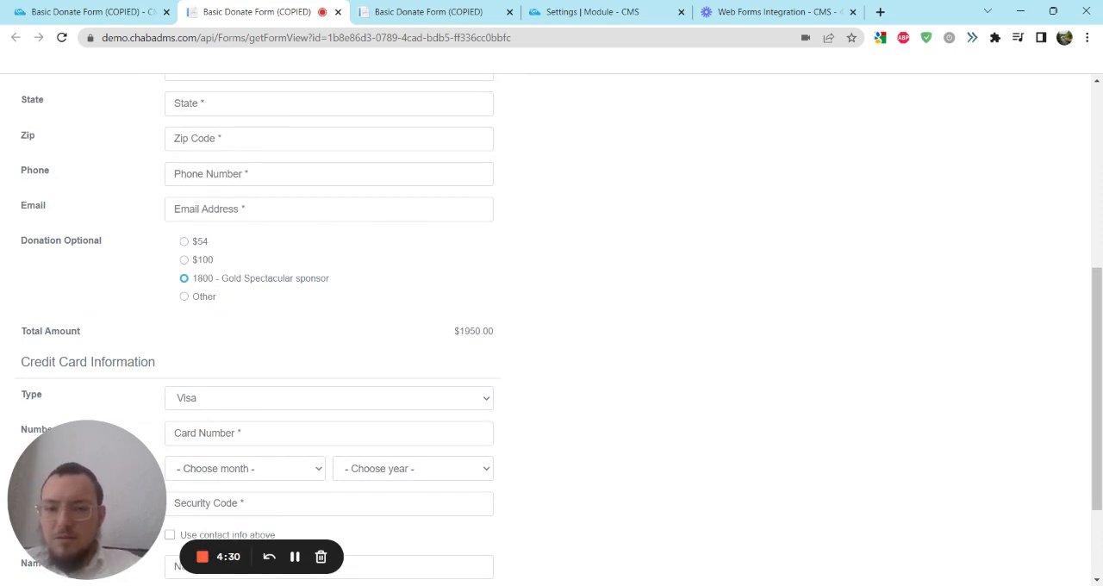
scroll(468, 331, down, 1)
scroll(468, 331, down, 1)
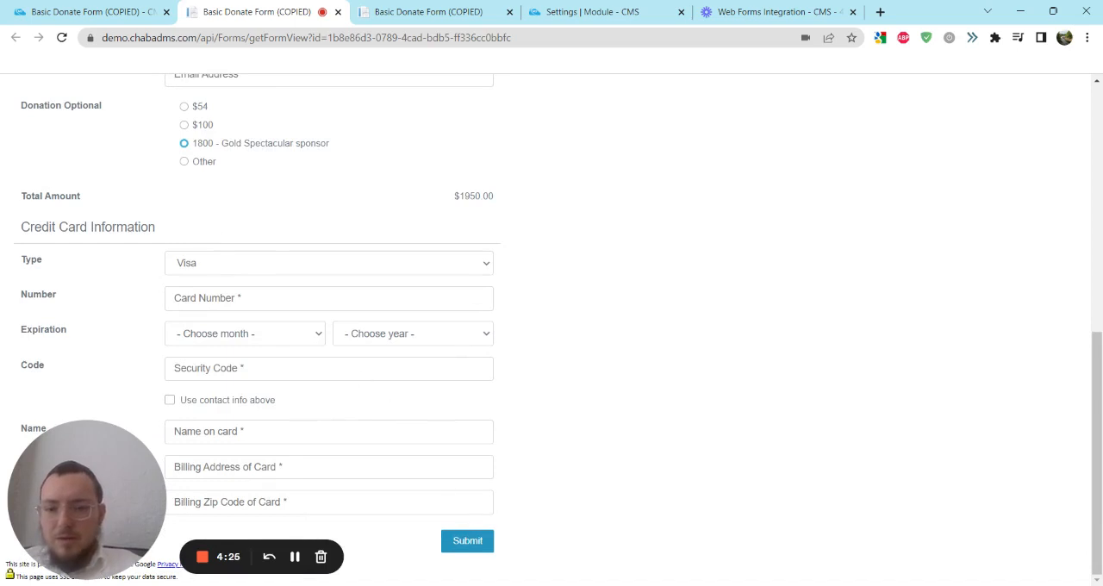
click(295, 558)
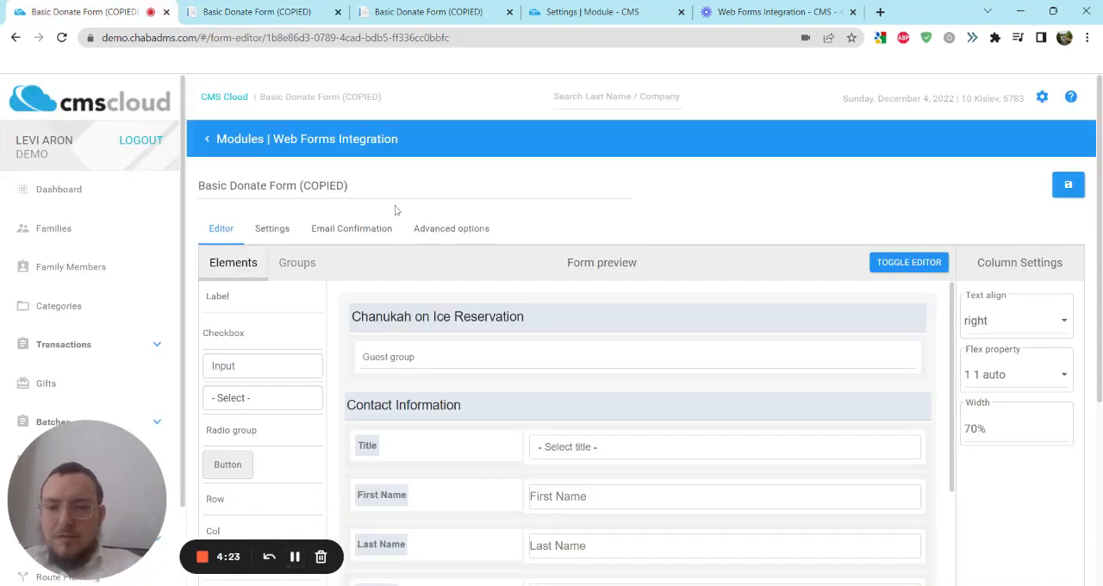
Step: Return to the form editor and rename the form as "Chanukah Reservation"
drag(354, 187, 129, 190)
key(BackSpace)
text(Chan)
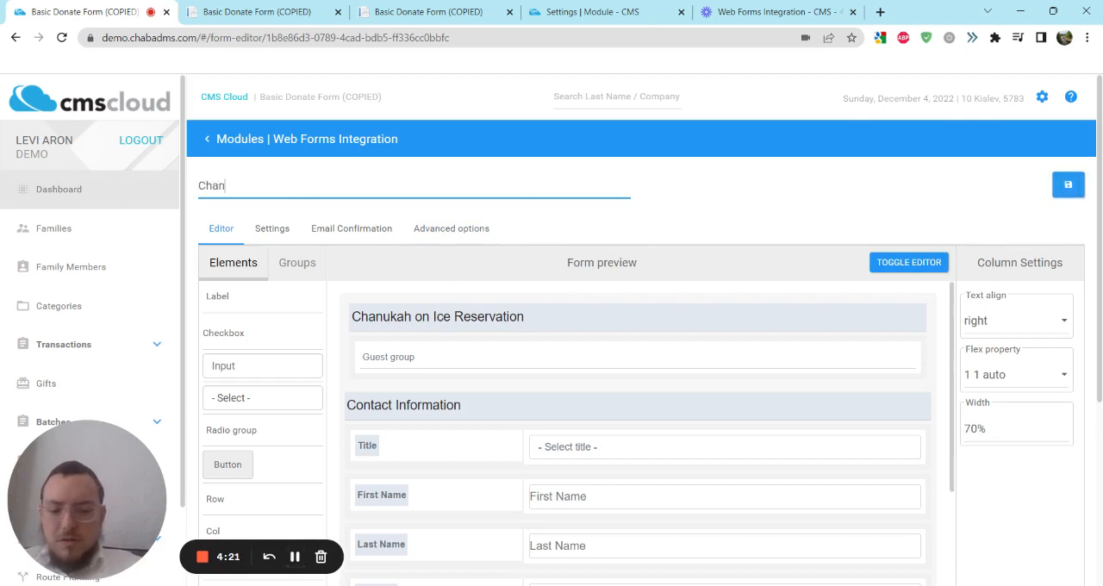
text(ukah Re)
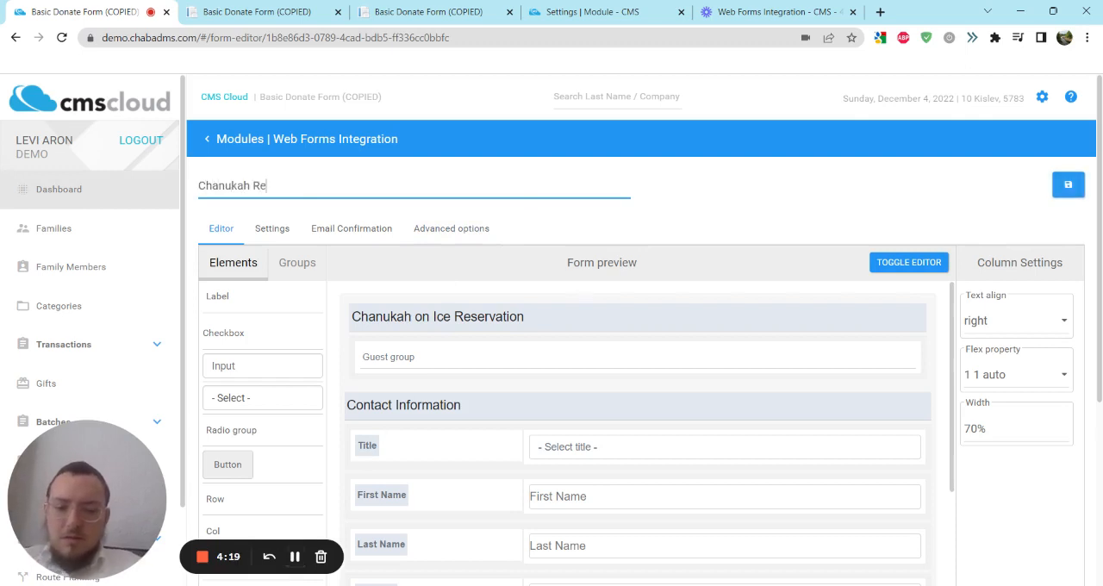
text(servation)
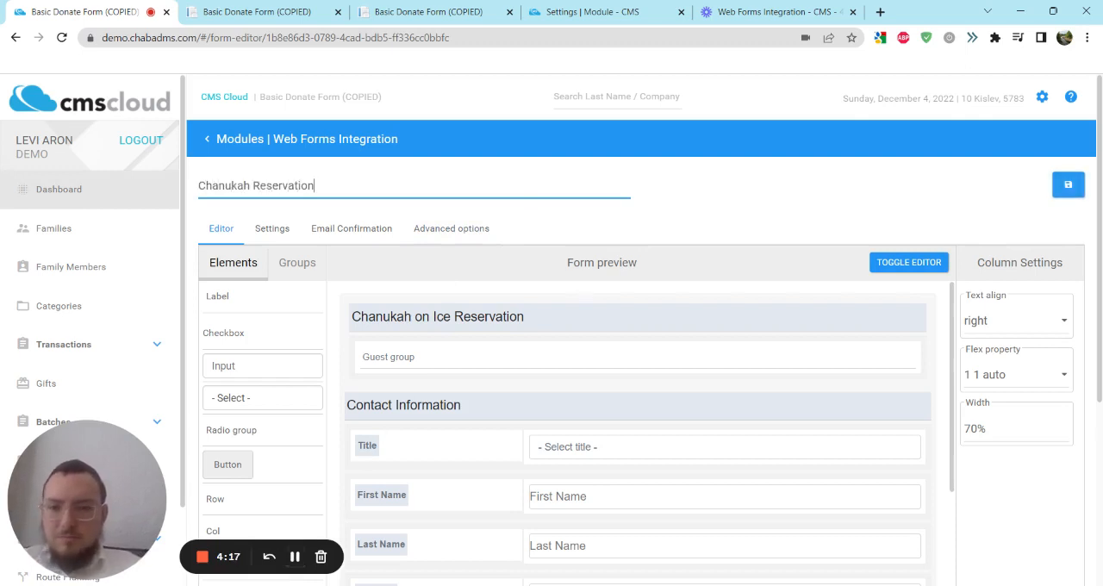
Step: Set the form's default subcategory to "Donation: General" in its settings
click(270, 229)
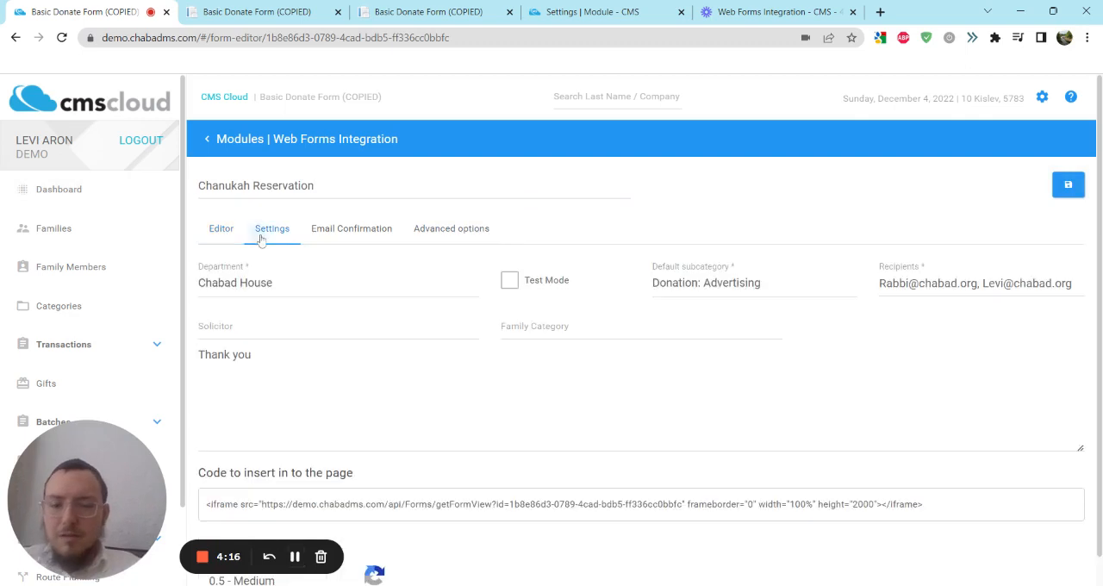
click(771, 285)
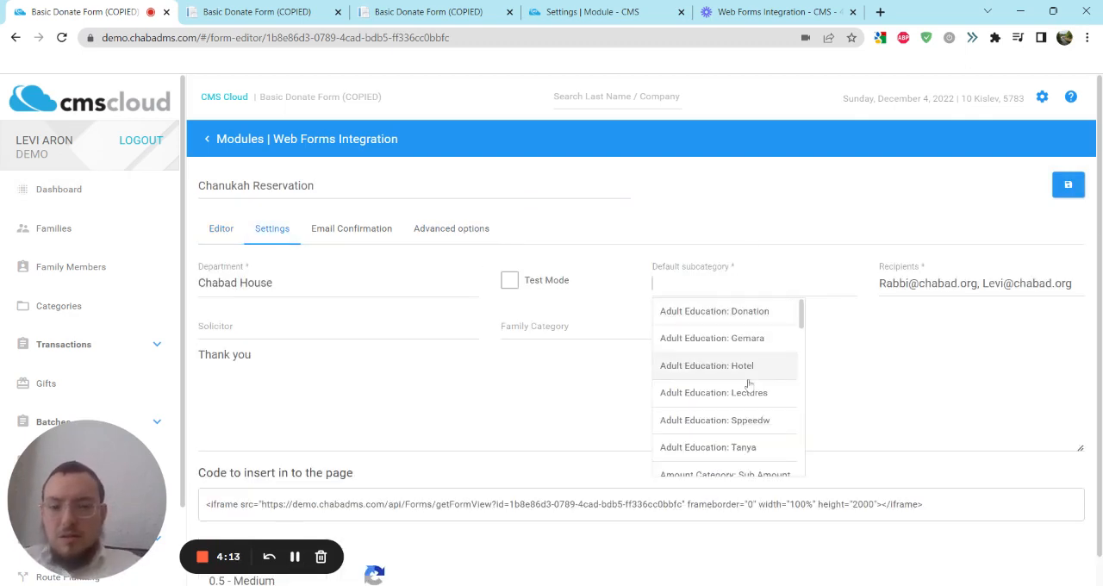
scroll(749, 385, down, 5)
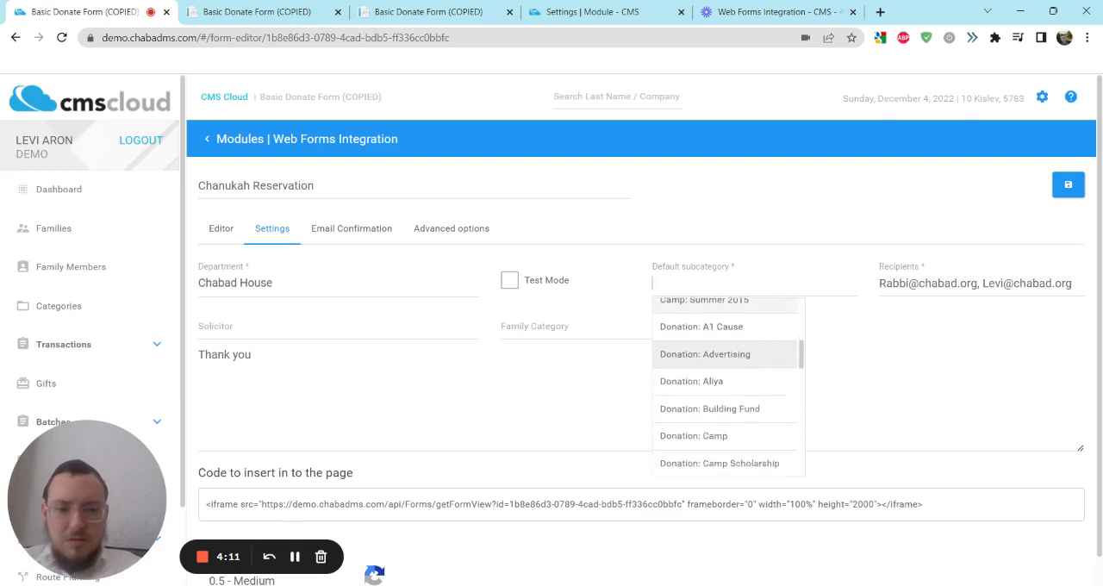
scroll(728, 371, down, 2)
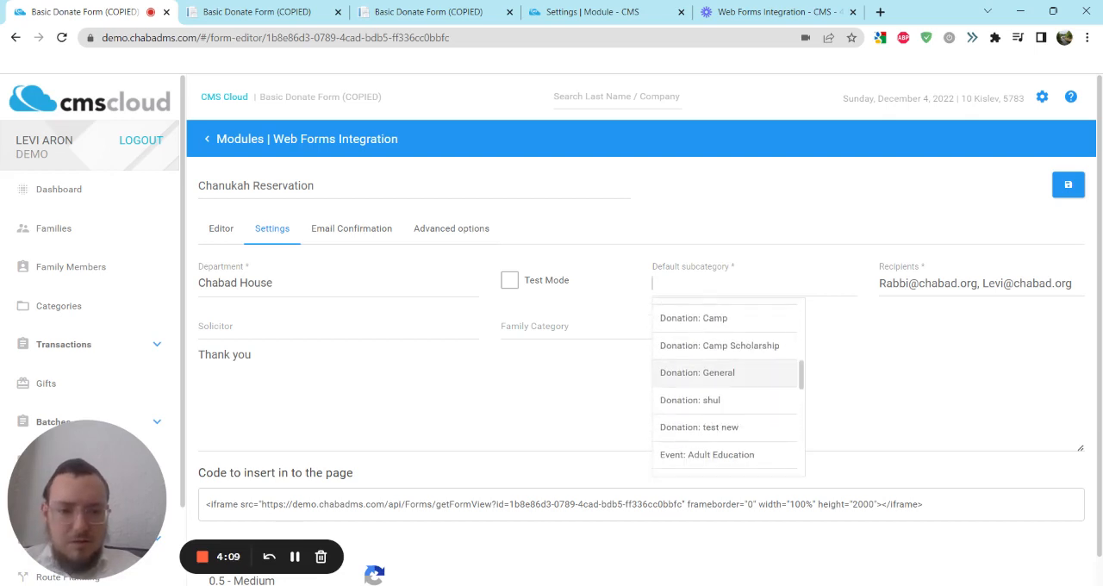
click(757, 375)
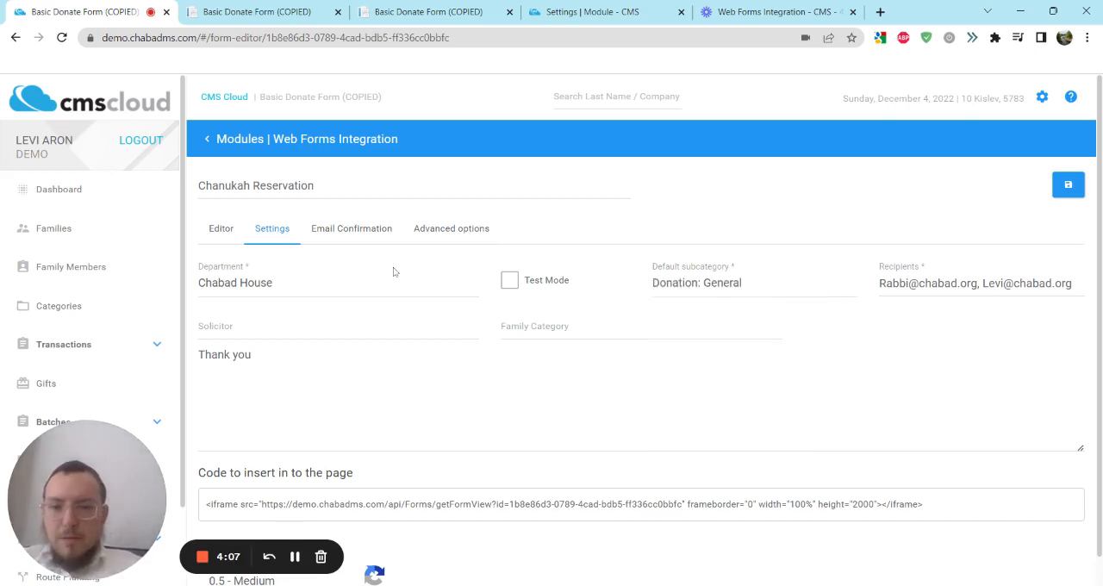
Step: Extend the confirmation email's letter subject to read "Thank You! for your reservation"
click(352, 229)
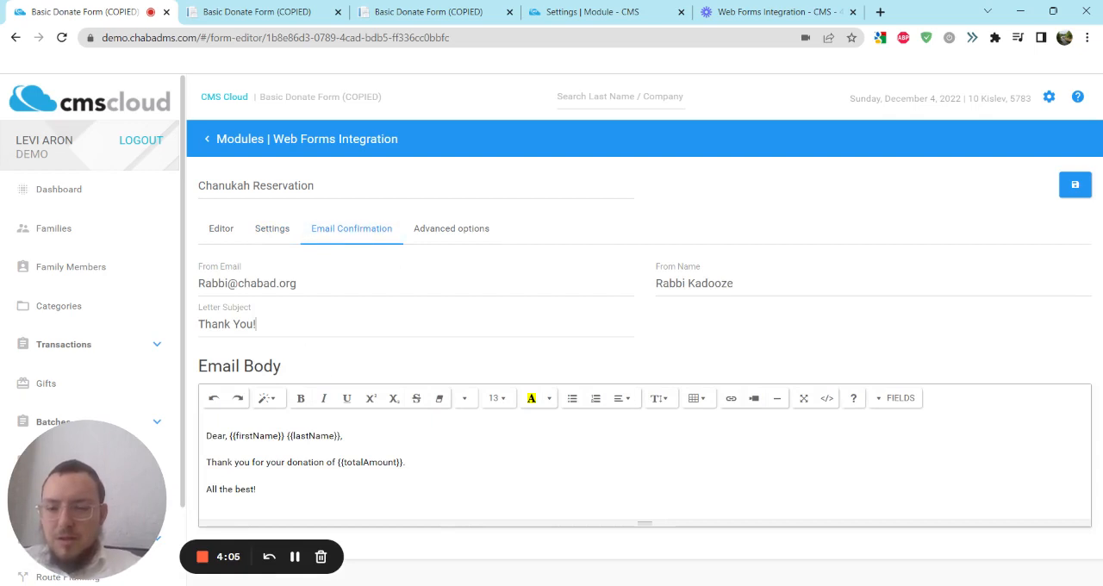
click(256, 324)
text(for )
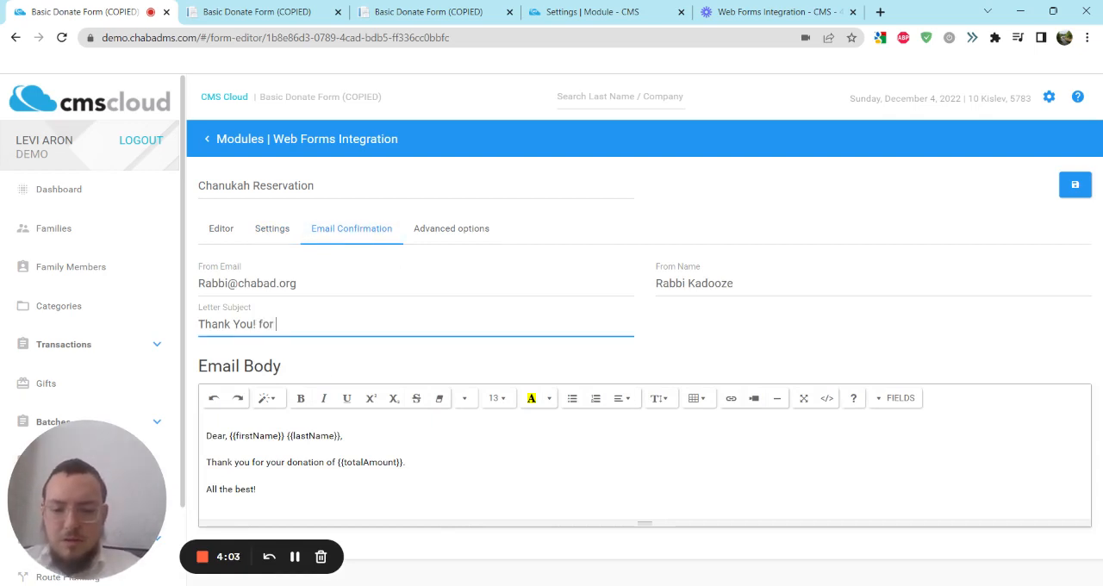
text(your rese)
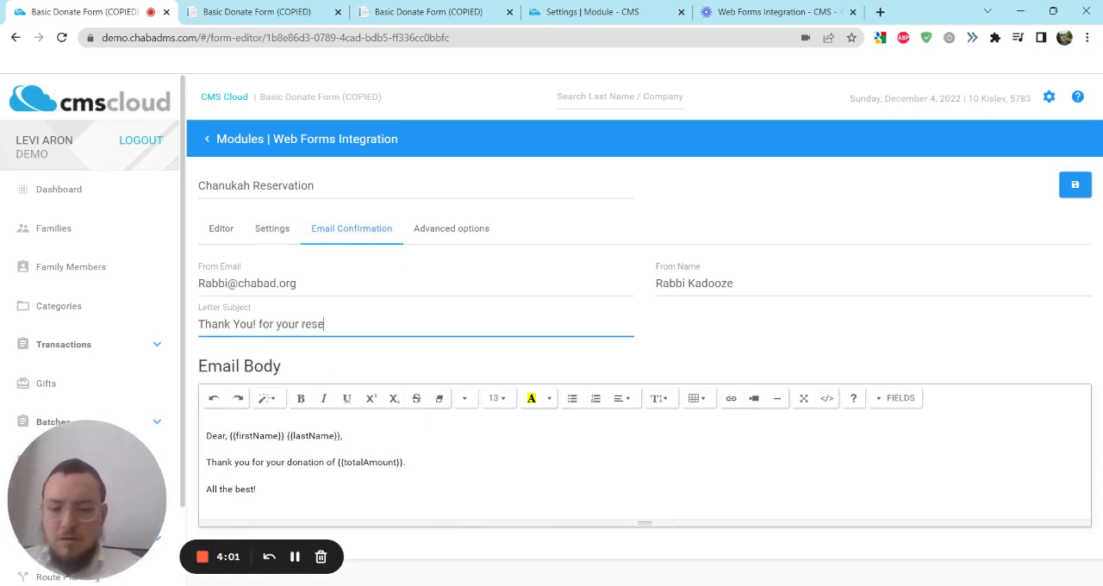
text(rvation)
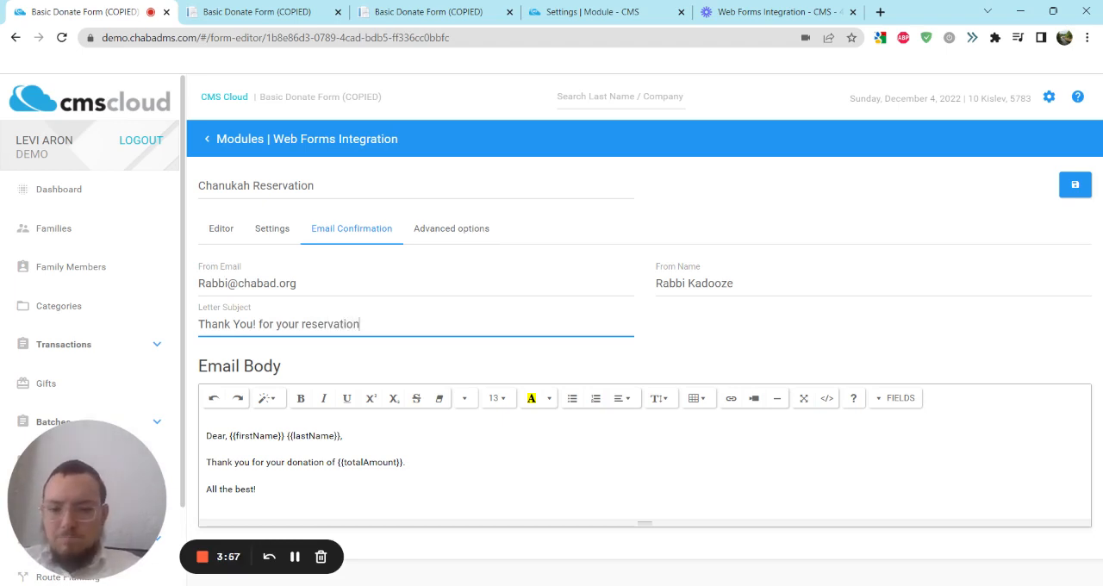
Step: Change the email body's thank-you line to "Thank you for your reservation.", removing the donation wording and total amount field
click(406, 463)
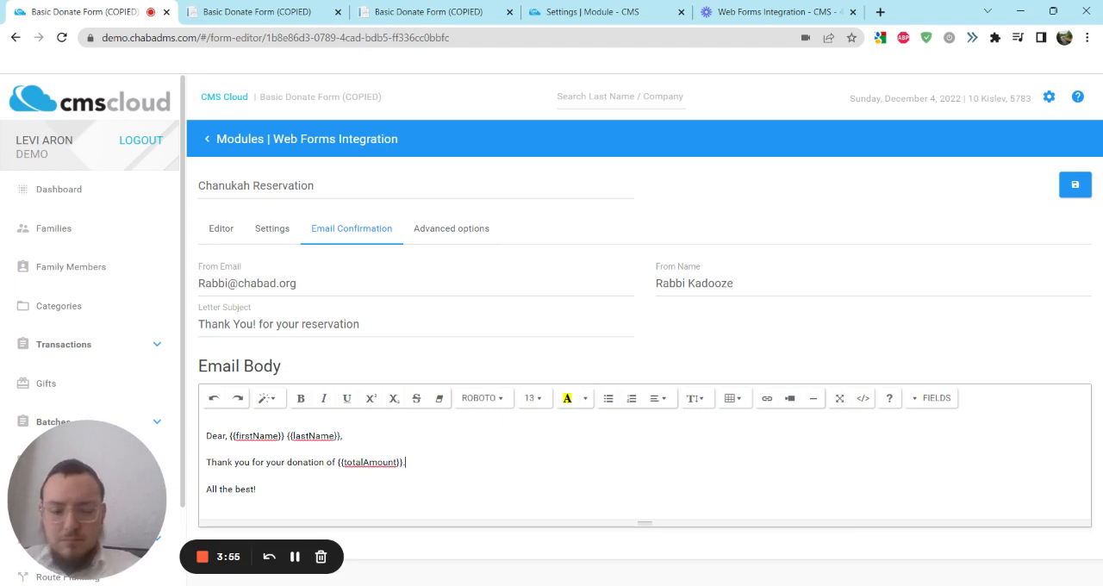
key(BackSpace)
key(BackSpace)
key(BackSpace)
key(BackSpace)
key(BackSpace)
key(BackSpace)
key(BackSpace)
key(BackSpace)
key(BackSpace)
key(BackSpace)
key(BackSpace)
key(BackSpace)
key(BackSpace)
key(BackSpace)
key(BackSpace)
key(BackSpace)
key(BackSpace)
key(BackSpace)
key(BackSpace)
key(BackSpace)
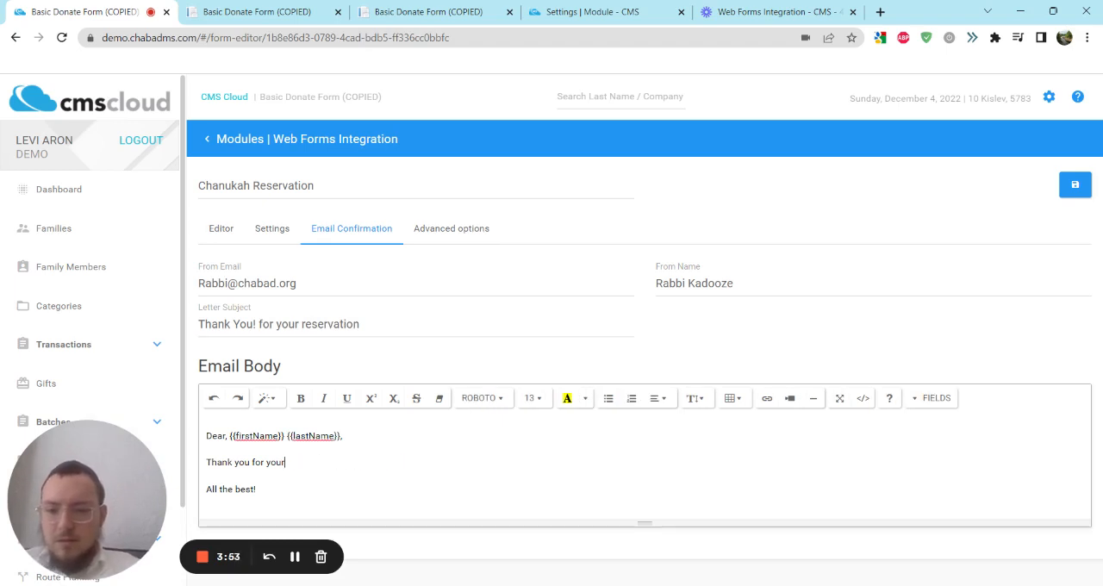
text(reser)
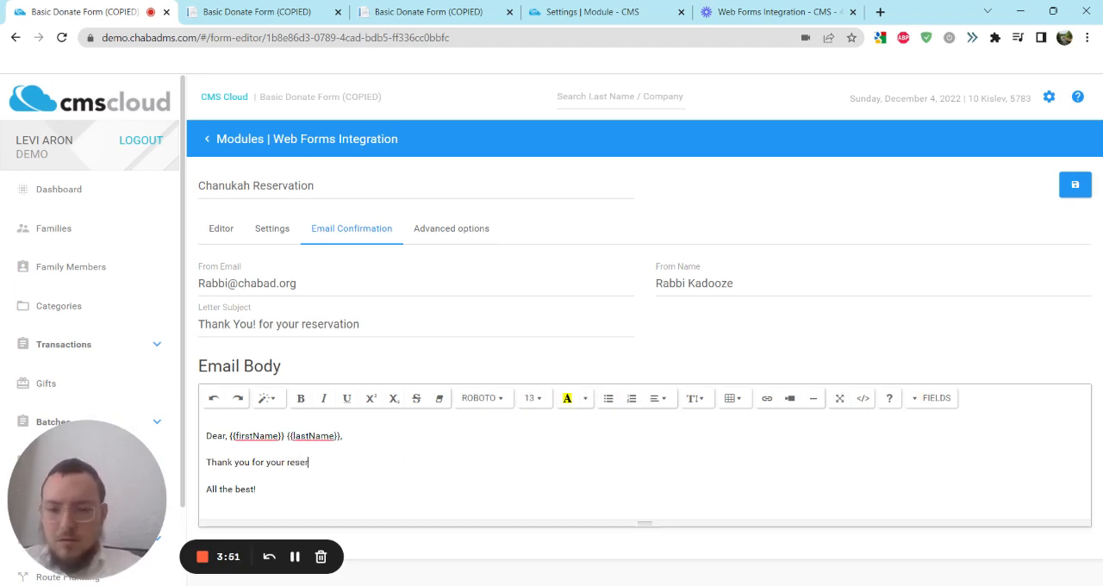
text(vation.)
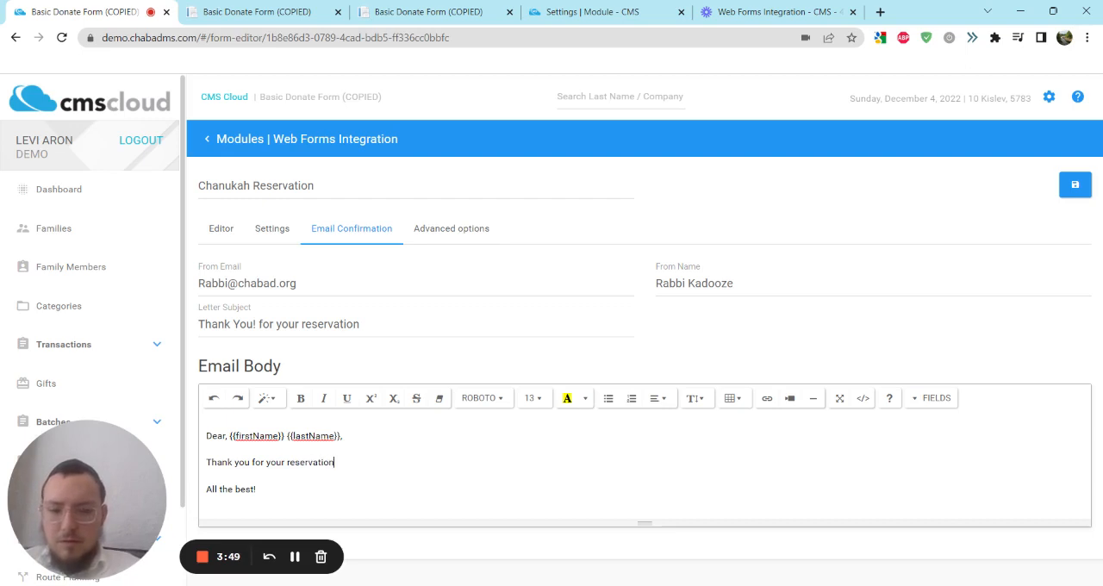
Step: Look at the form layout again and return to the form's general settings
click(285, 230)
click(240, 236)
click(272, 230)
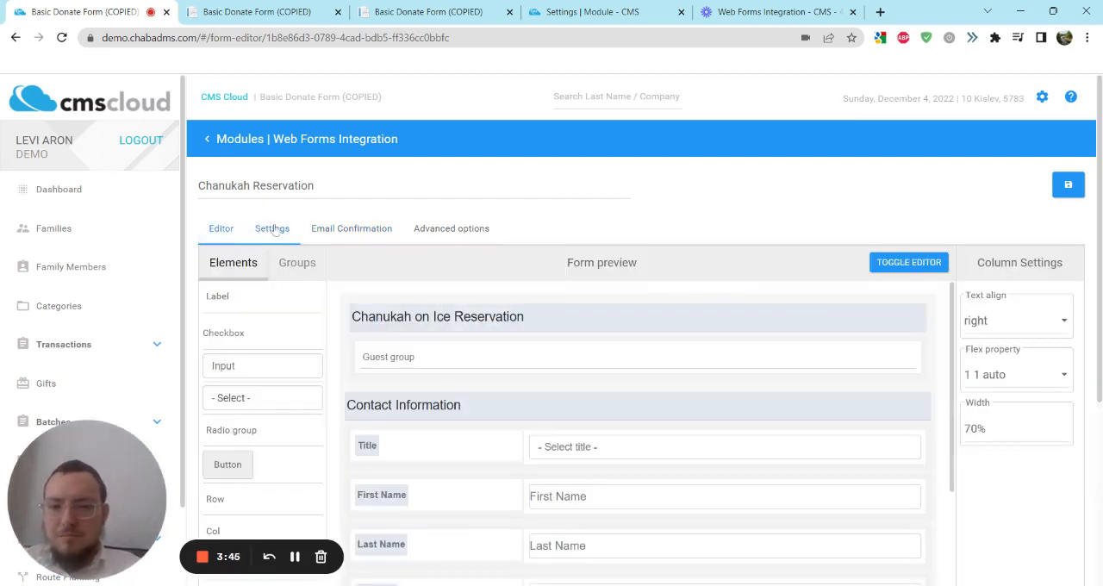